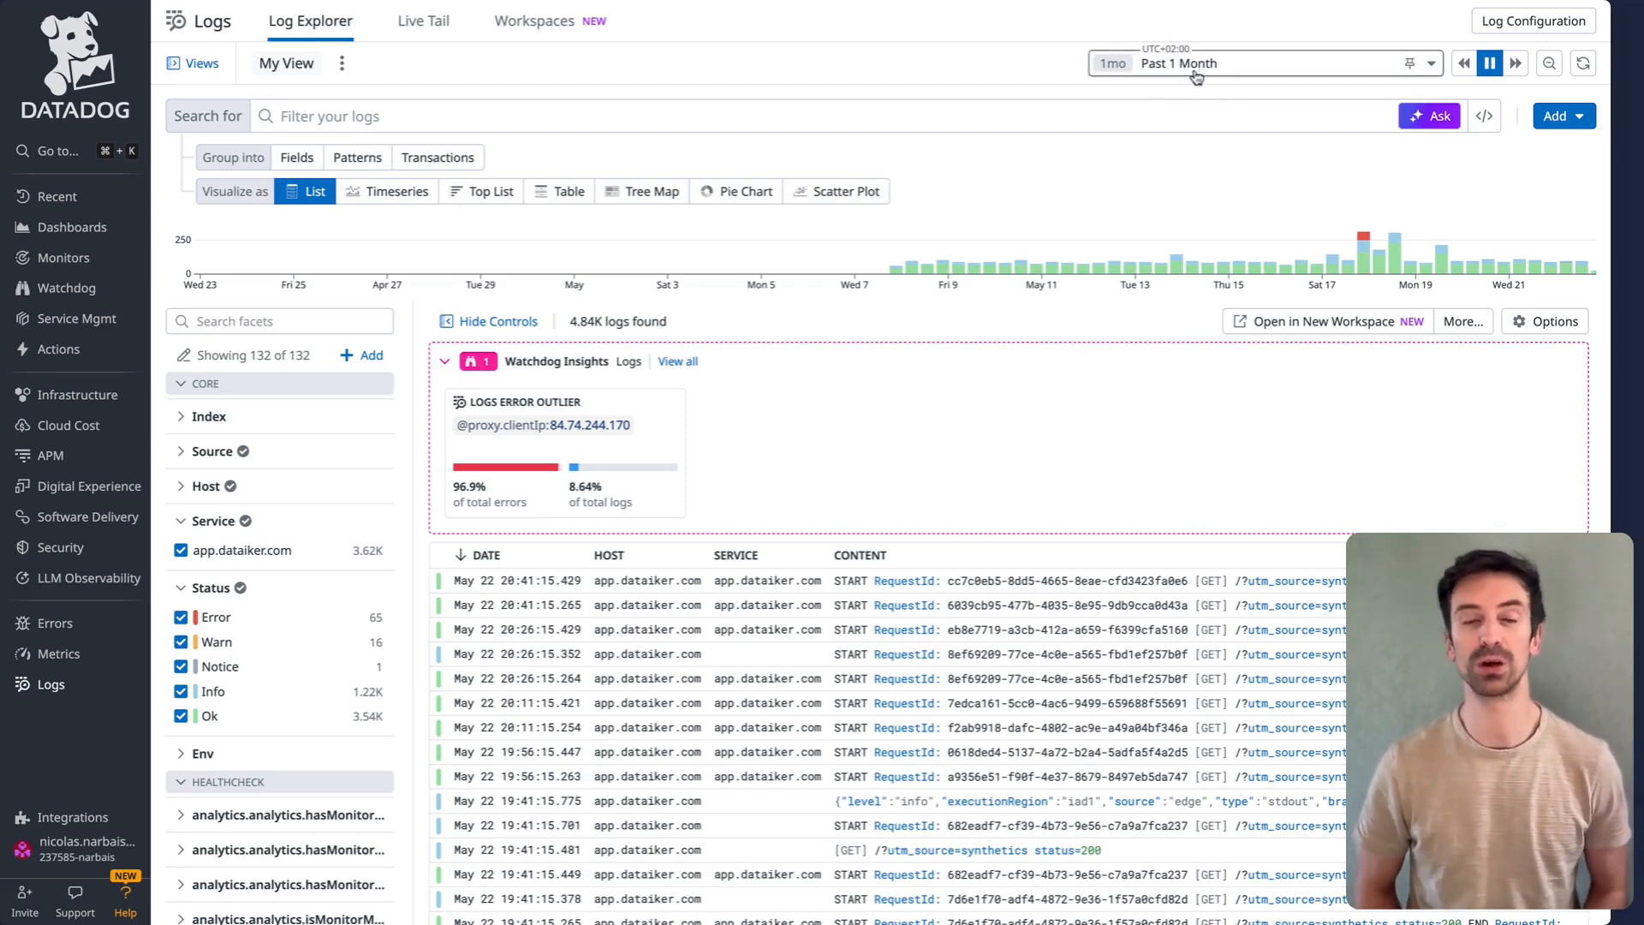
- Group the past month's logs into patterns and review the resulting pattern list
{"action": "left_click", "coordinate": [356, 158]}
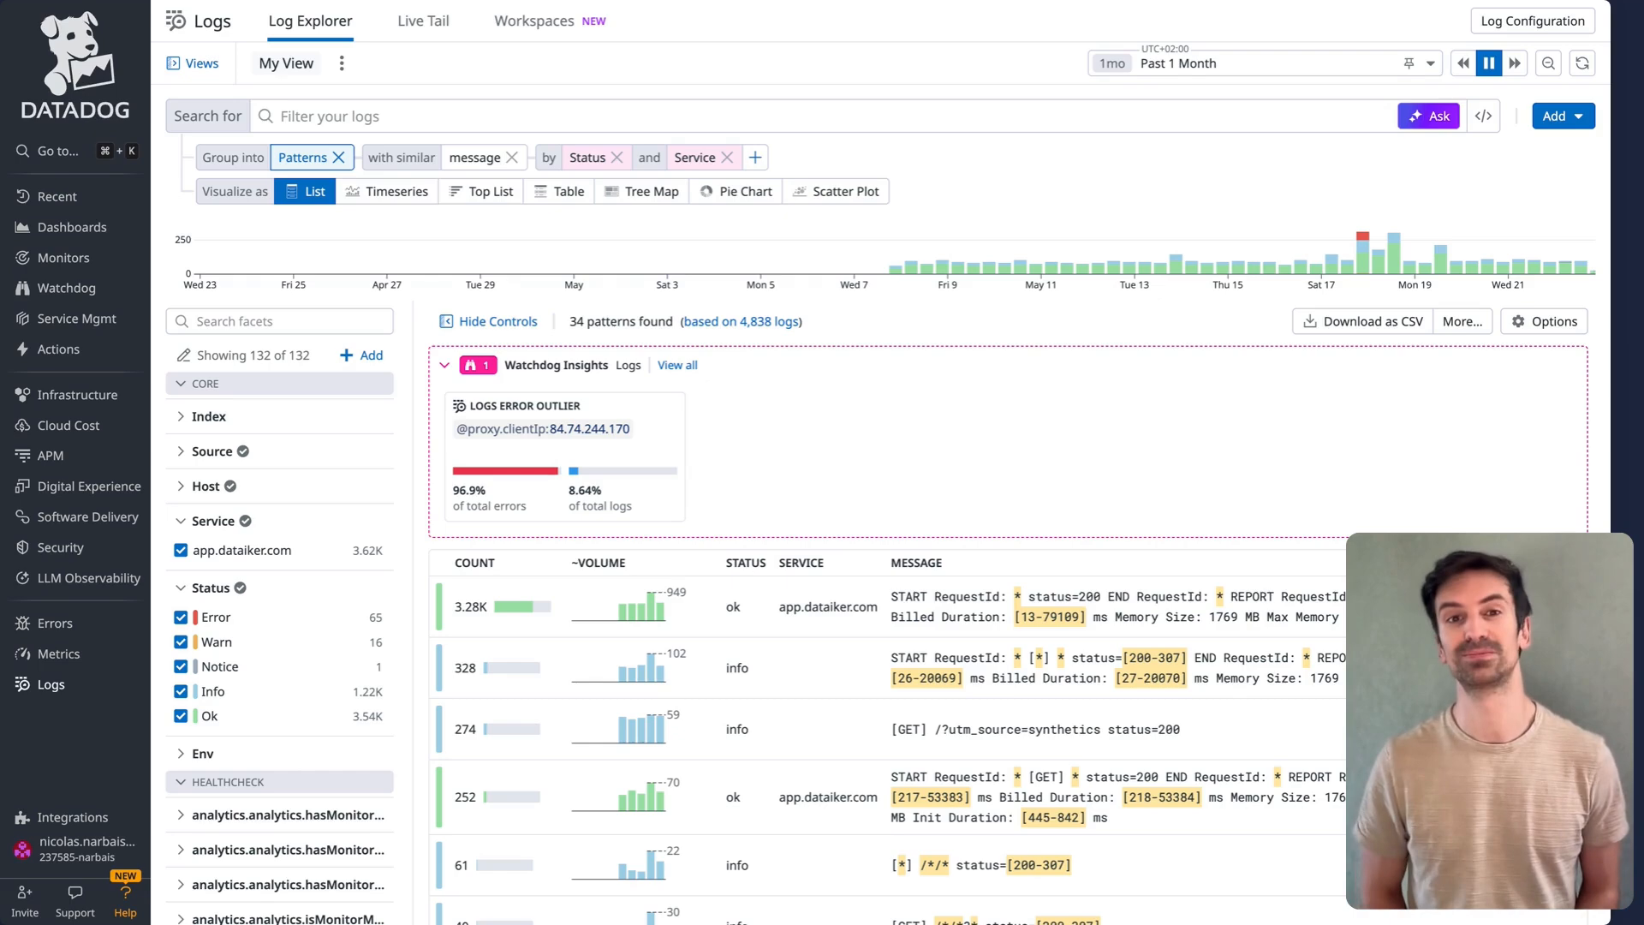
{"action": "scroll", "coordinate": [198, 861], "scroll_direction": "down", "scroll_amount": 1}
{"action": "scroll", "coordinate": [198, 860], "scroll_direction": "down", "scroll_amount": 3}
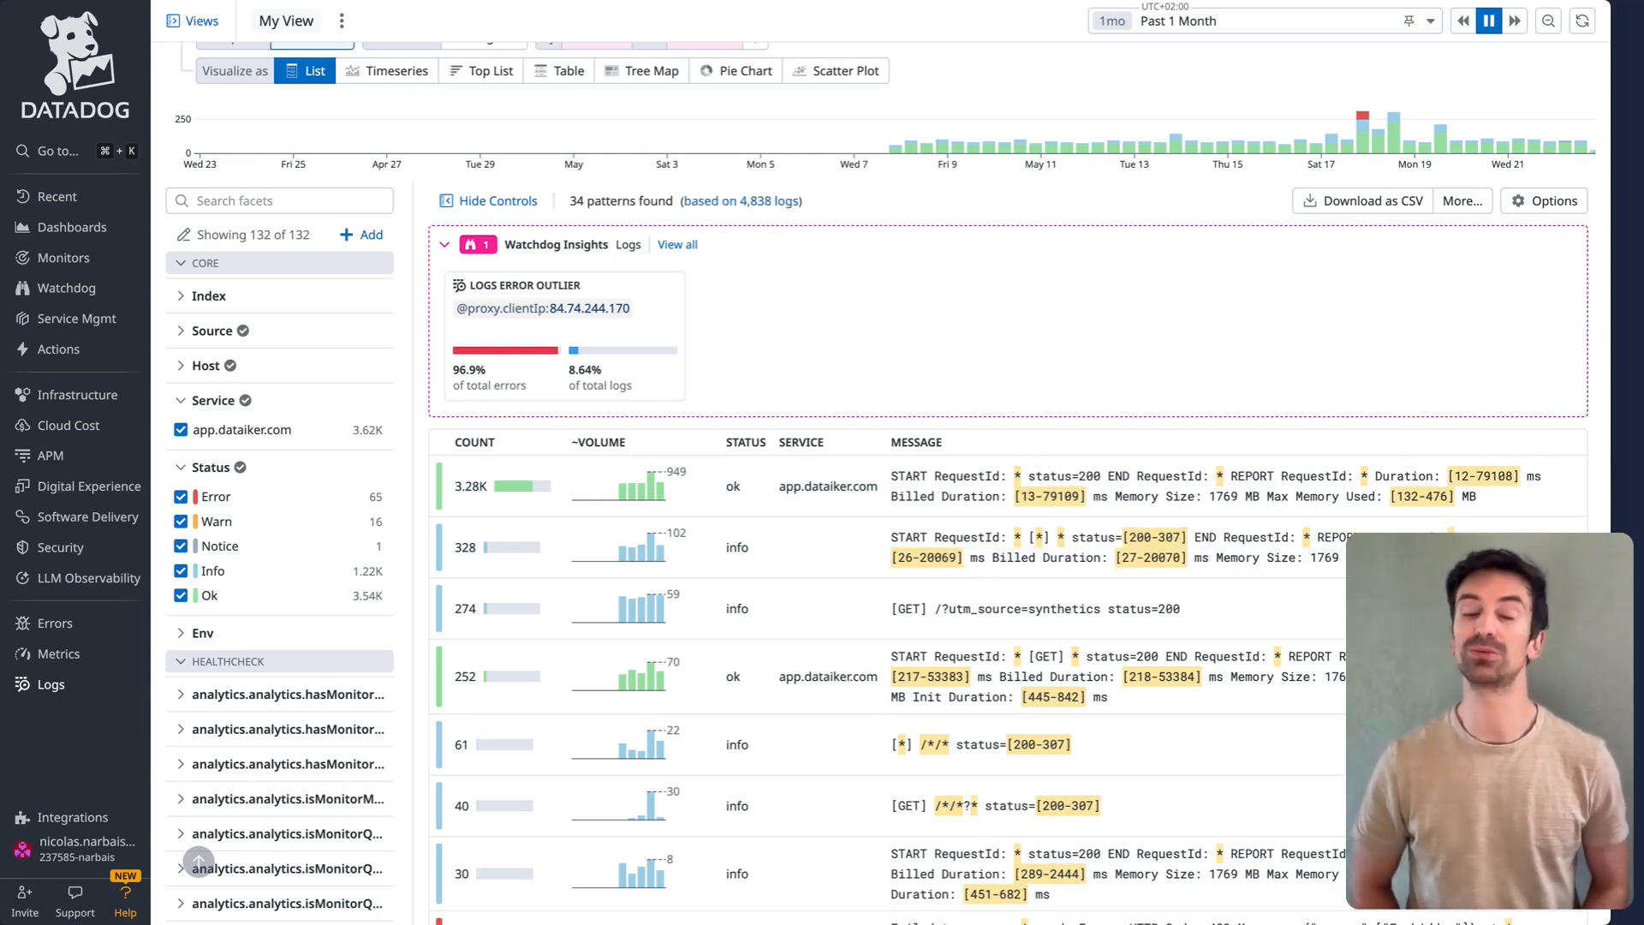
- Open a sample log from the highest-count OK pattern and examine its event attributes
{"action": "left_click", "coordinate": [1123, 501]}
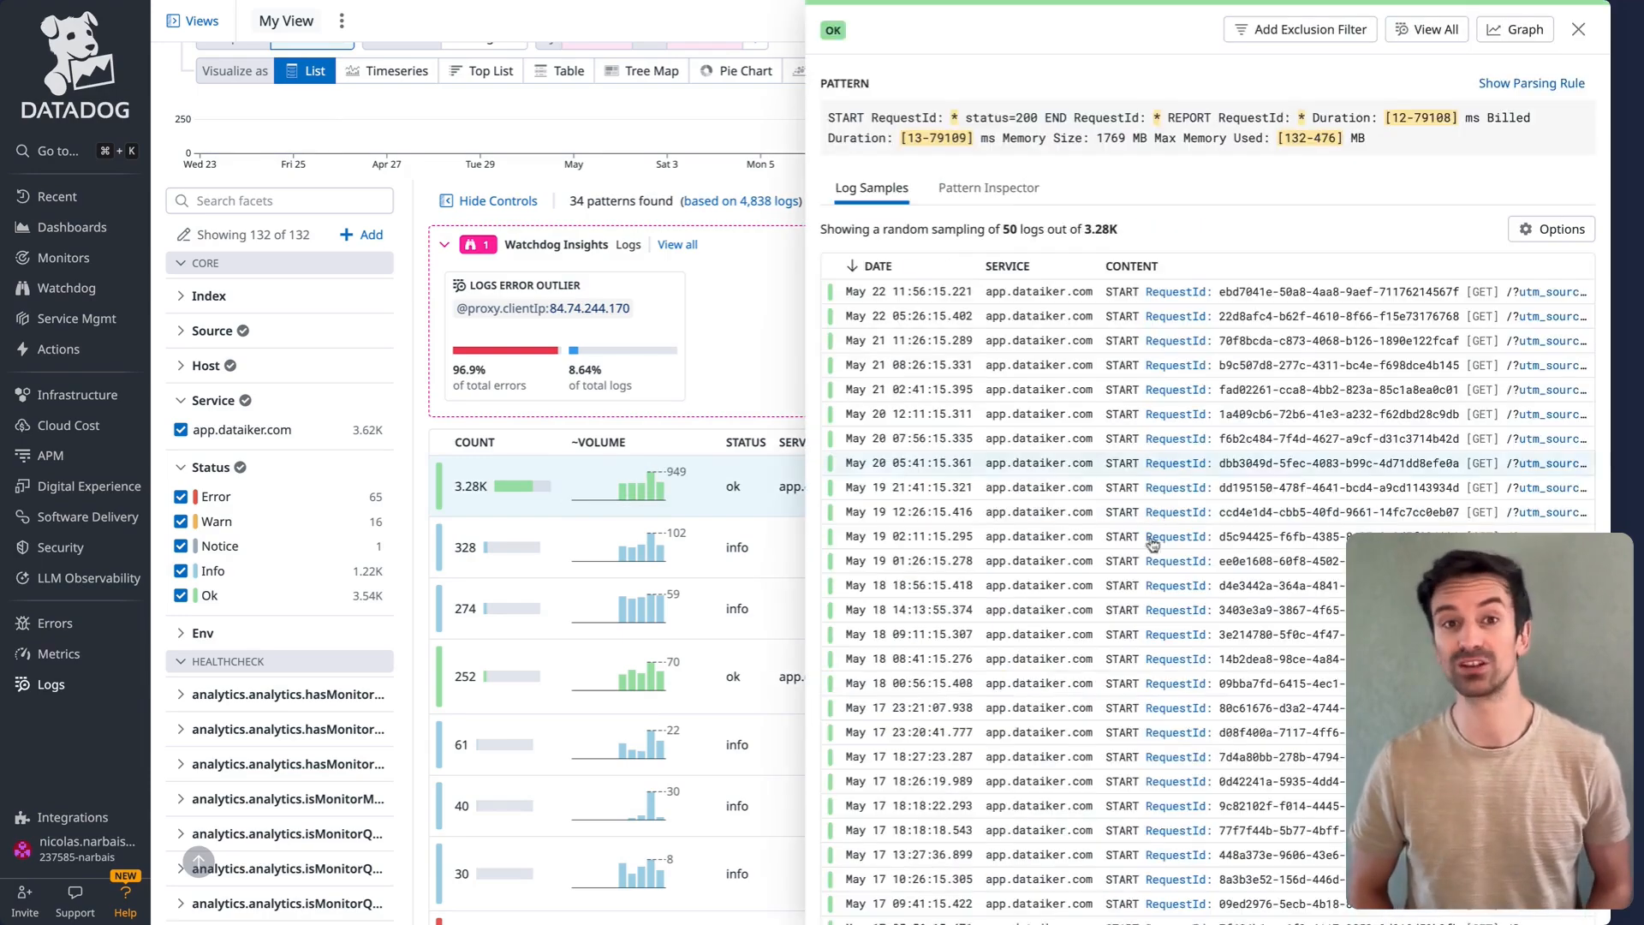
{"action": "left_click", "coordinate": [1039, 585]}
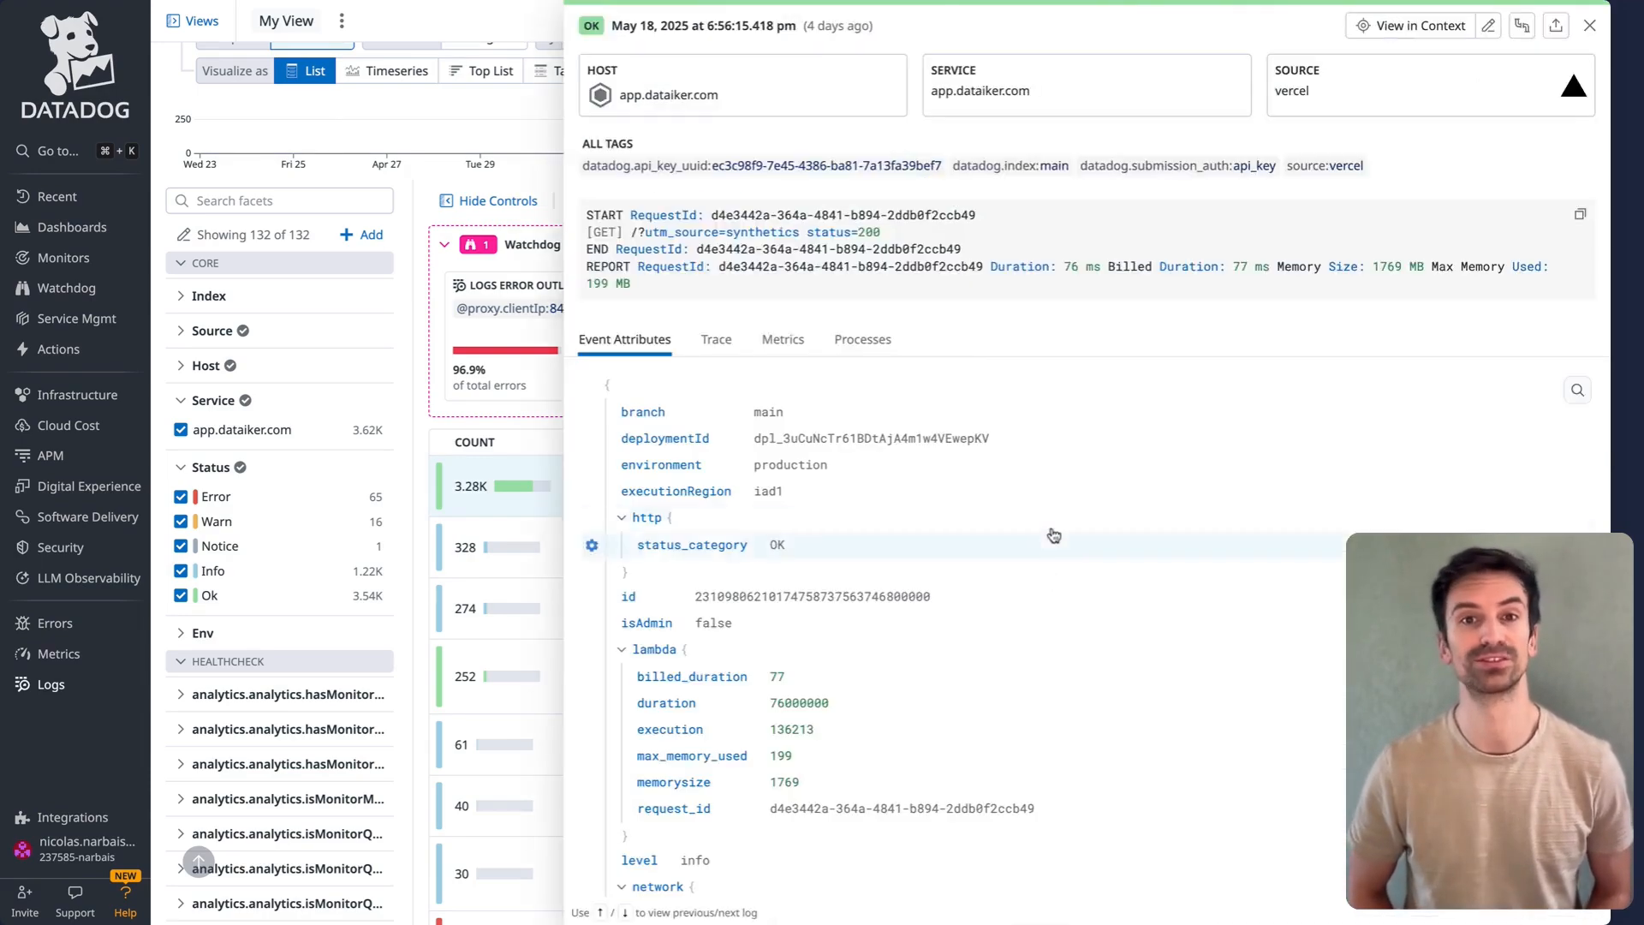
{"action": "scroll", "coordinate": [770, 485], "scroll_direction": "down", "scroll_amount": 10}
{"action": "scroll", "coordinate": [588, 481], "scroll_direction": "up", "scroll_amount": 10}
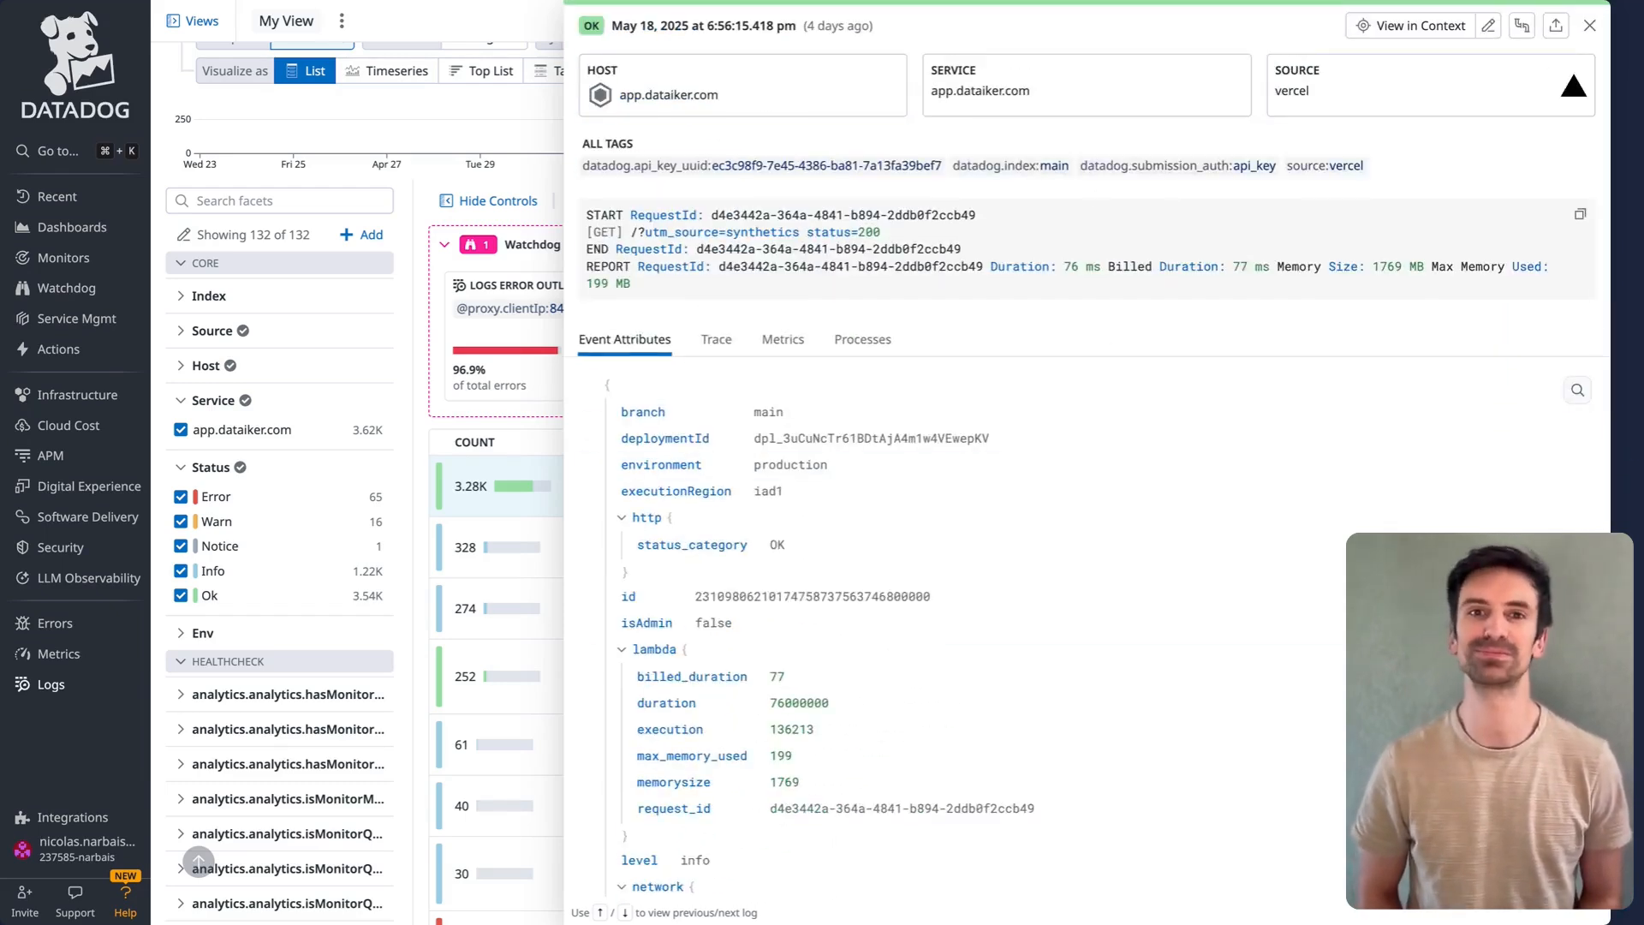
- Inspect the next two info patterns and examine the attributes of a sample "[GET] /?utm_source=synthetics status=200" log
{"action": "left_click", "coordinate": [526, 549]}
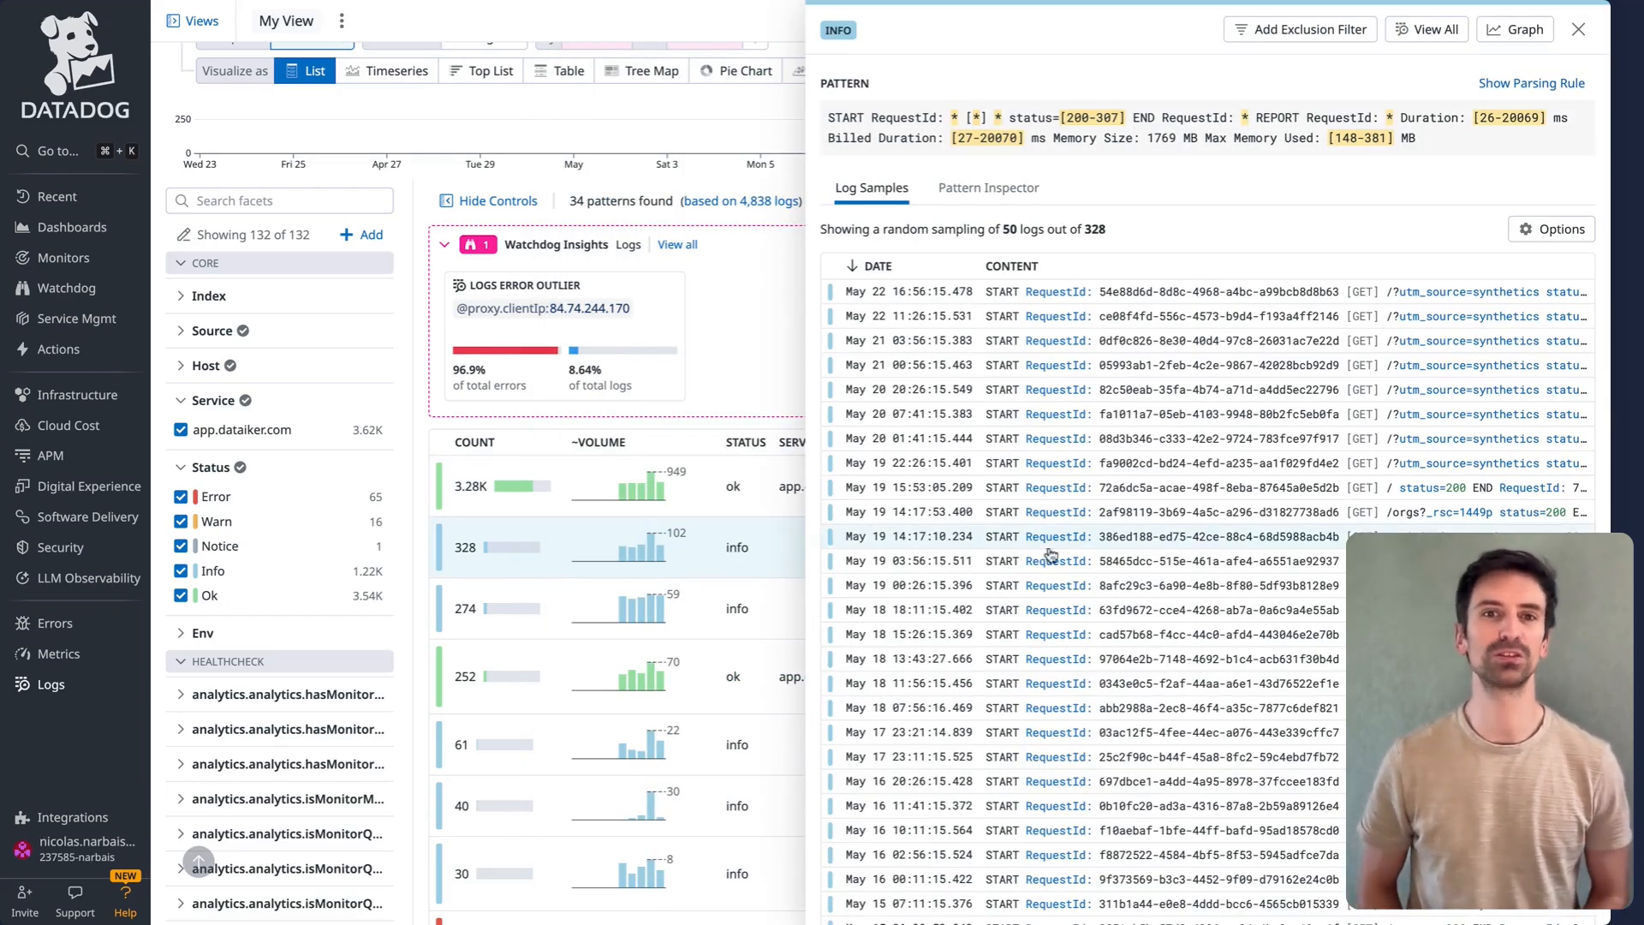
{"action": "left_click", "coordinate": [623, 609]}
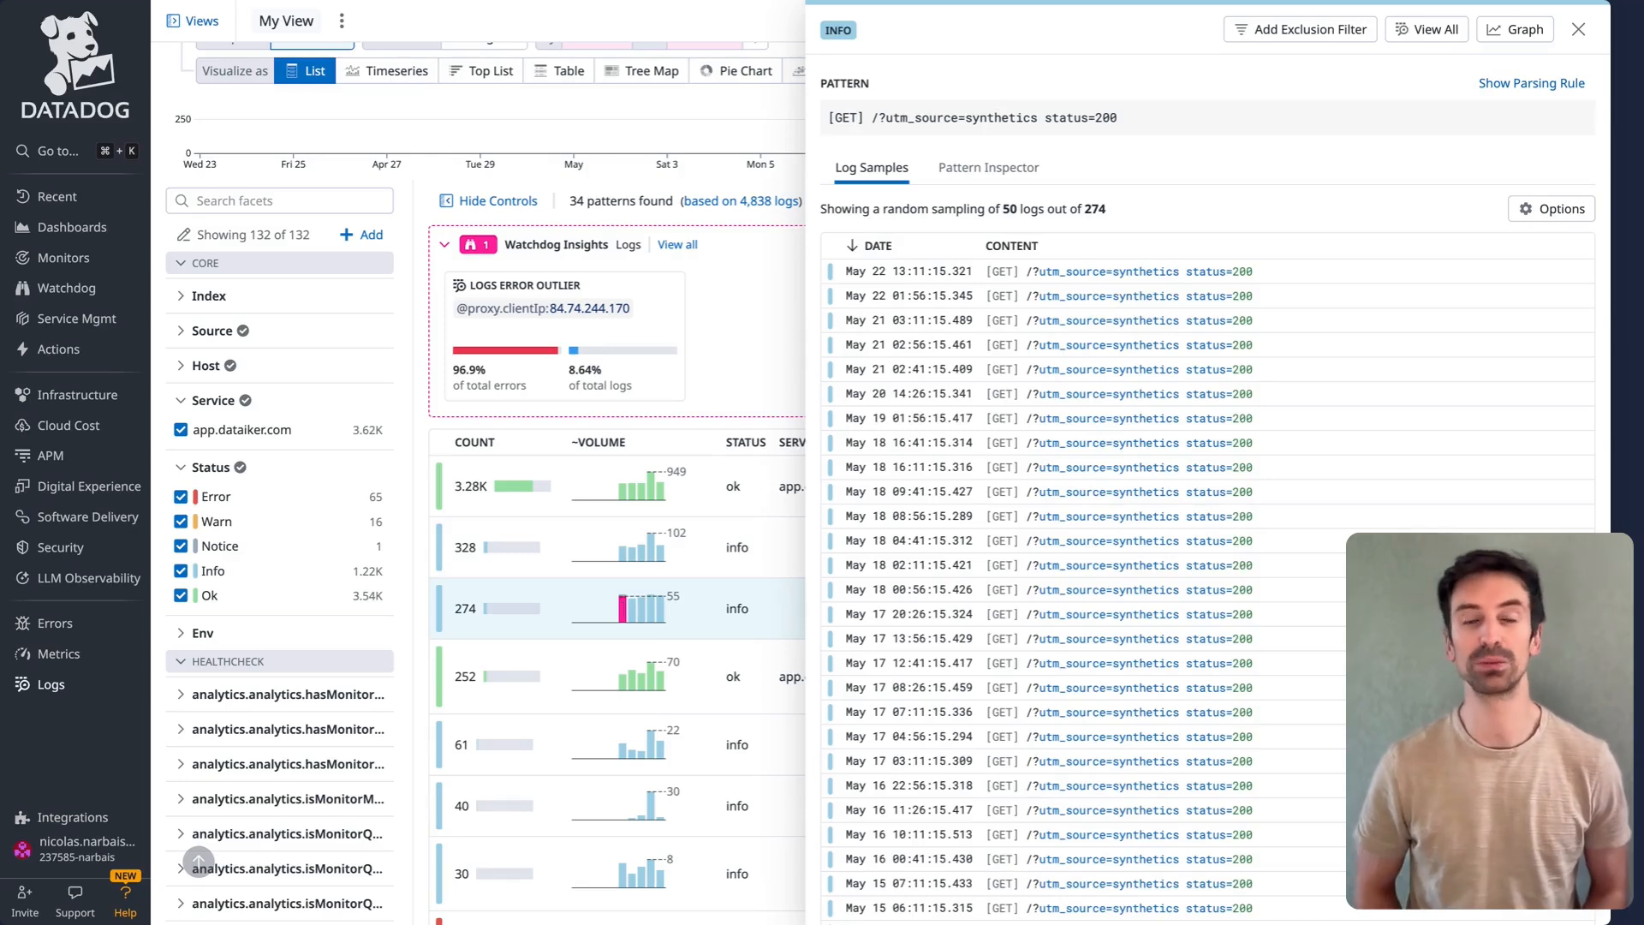
{"action": "left_click", "coordinate": [1132, 349]}
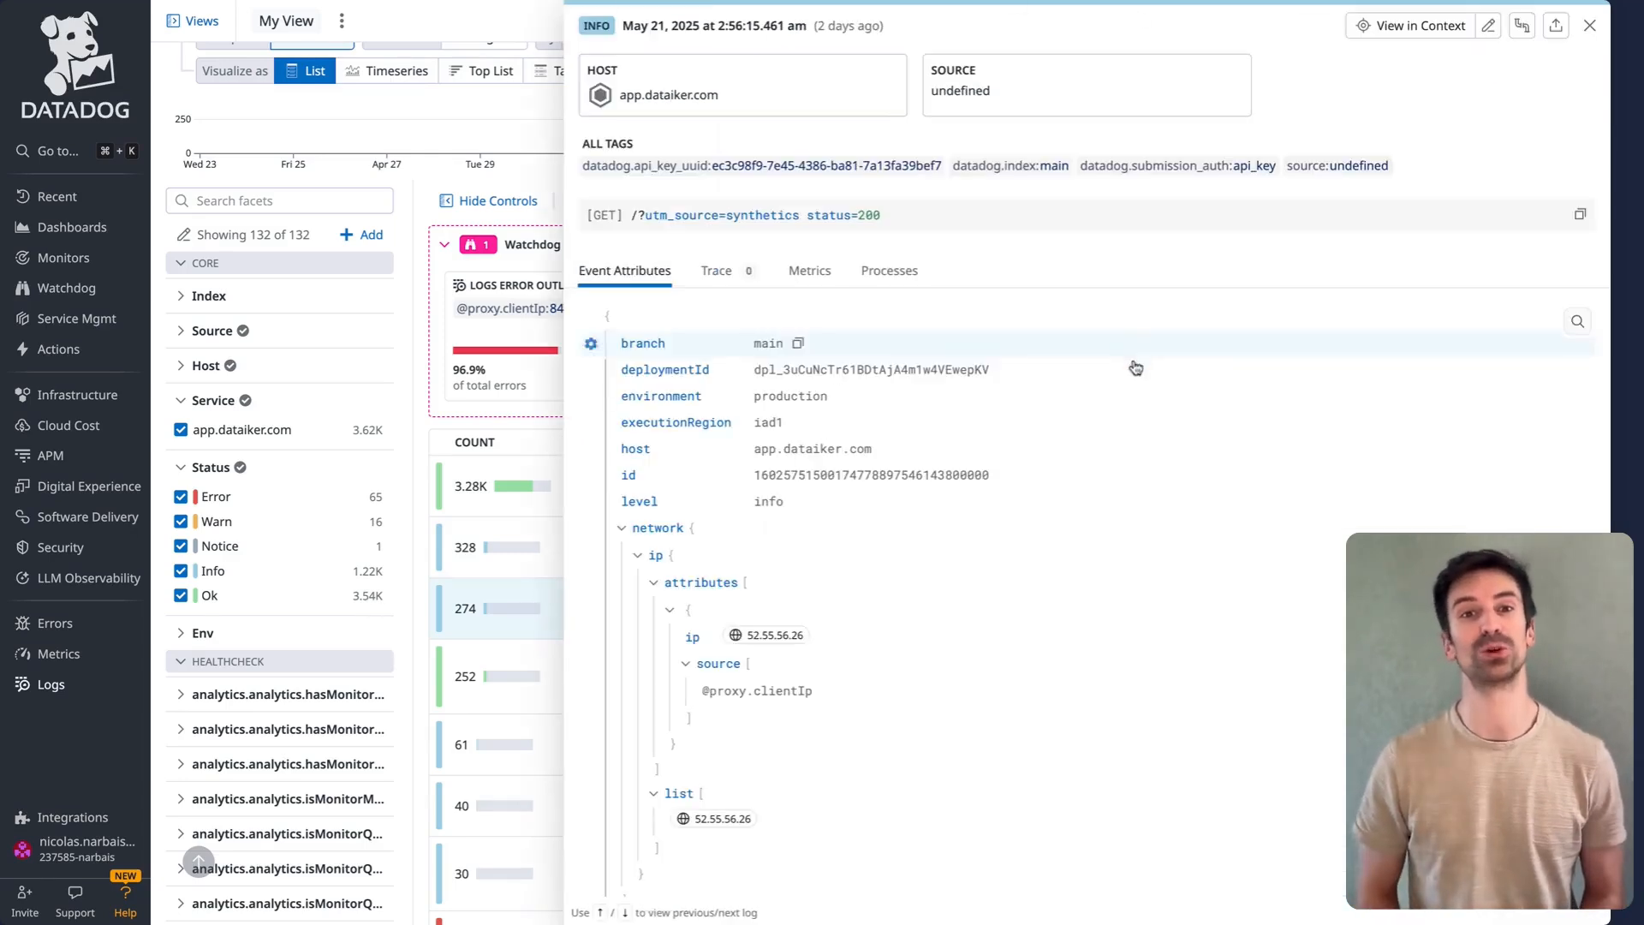
{"action": "scroll", "coordinate": [901, 732], "scroll_direction": "down", "scroll_amount": 5}
{"action": "scroll", "coordinate": [904, 739], "scroll_direction": "down", "scroll_amount": 3}
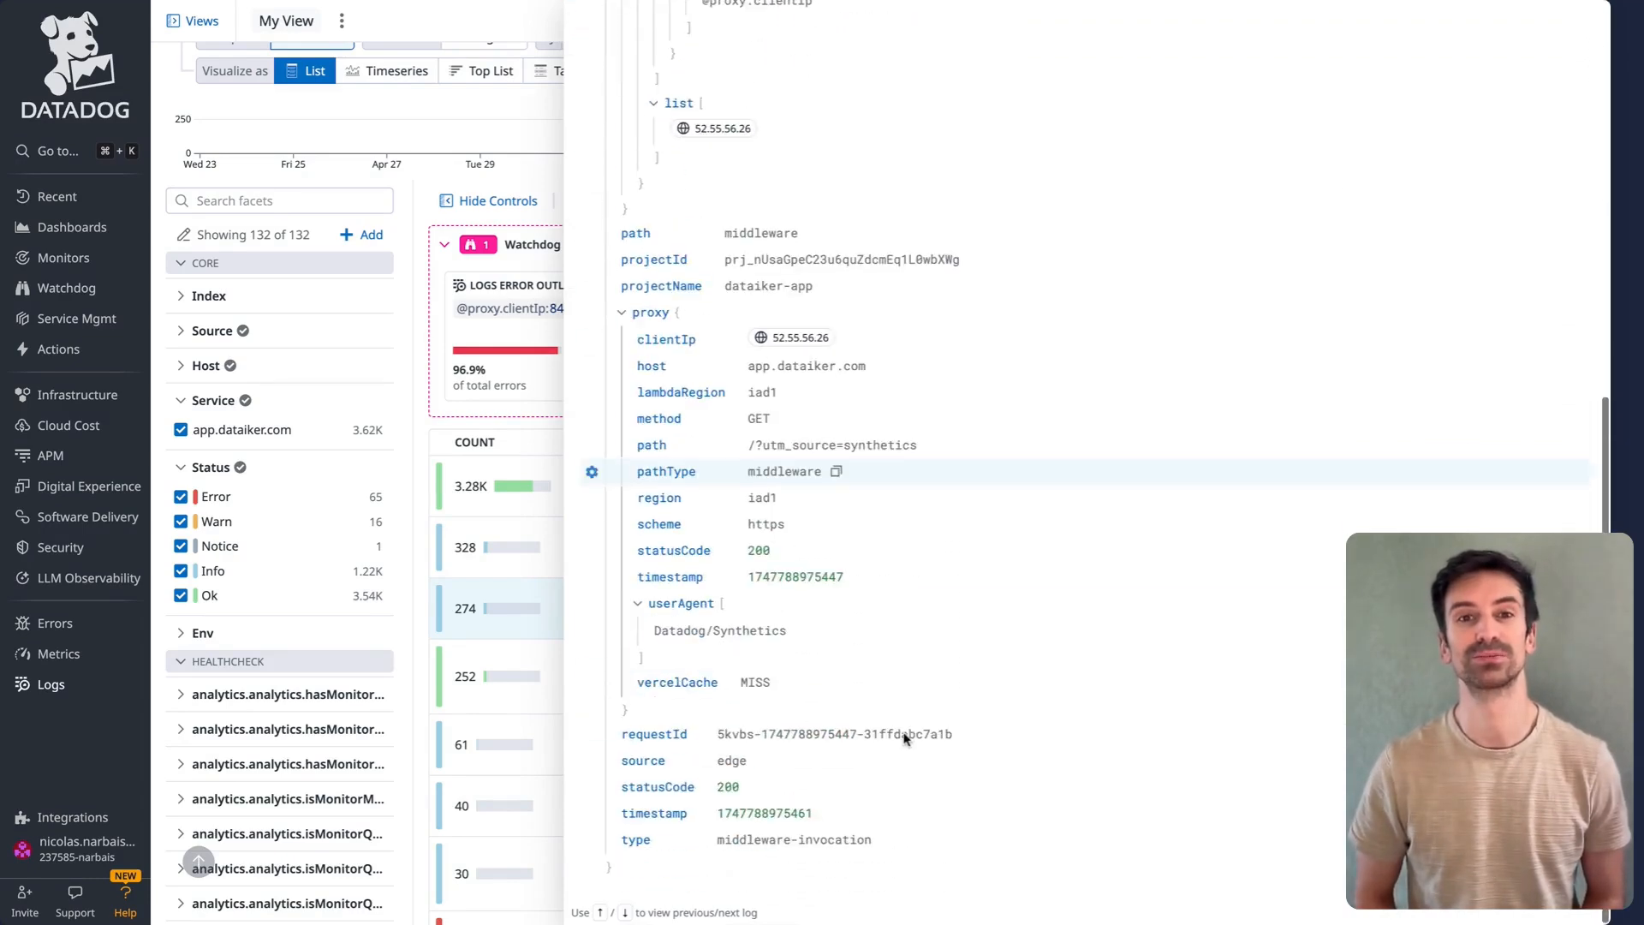
{"action": "scroll", "coordinate": [905, 738], "scroll_direction": "up", "scroll_amount": 10}
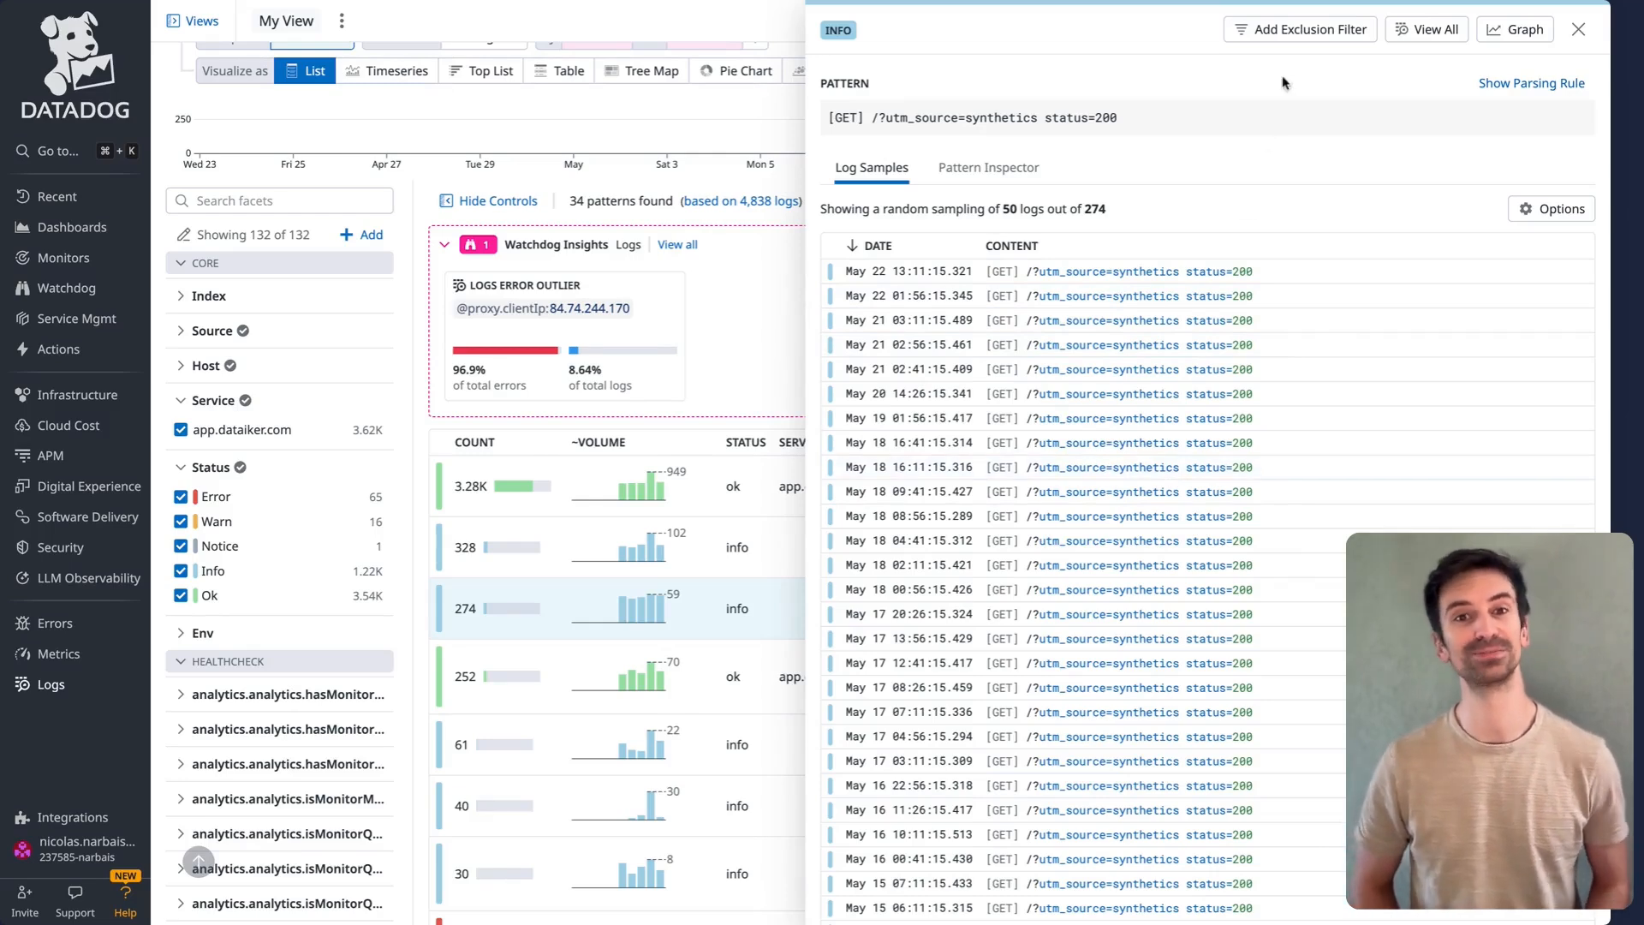
- Preview an exclusion filter for the "[GET] /?utm_source=synthetics status=200" pattern, discard it, and show all logs matching the pattern
{"action": "left_click", "coordinate": [1281, 31]}
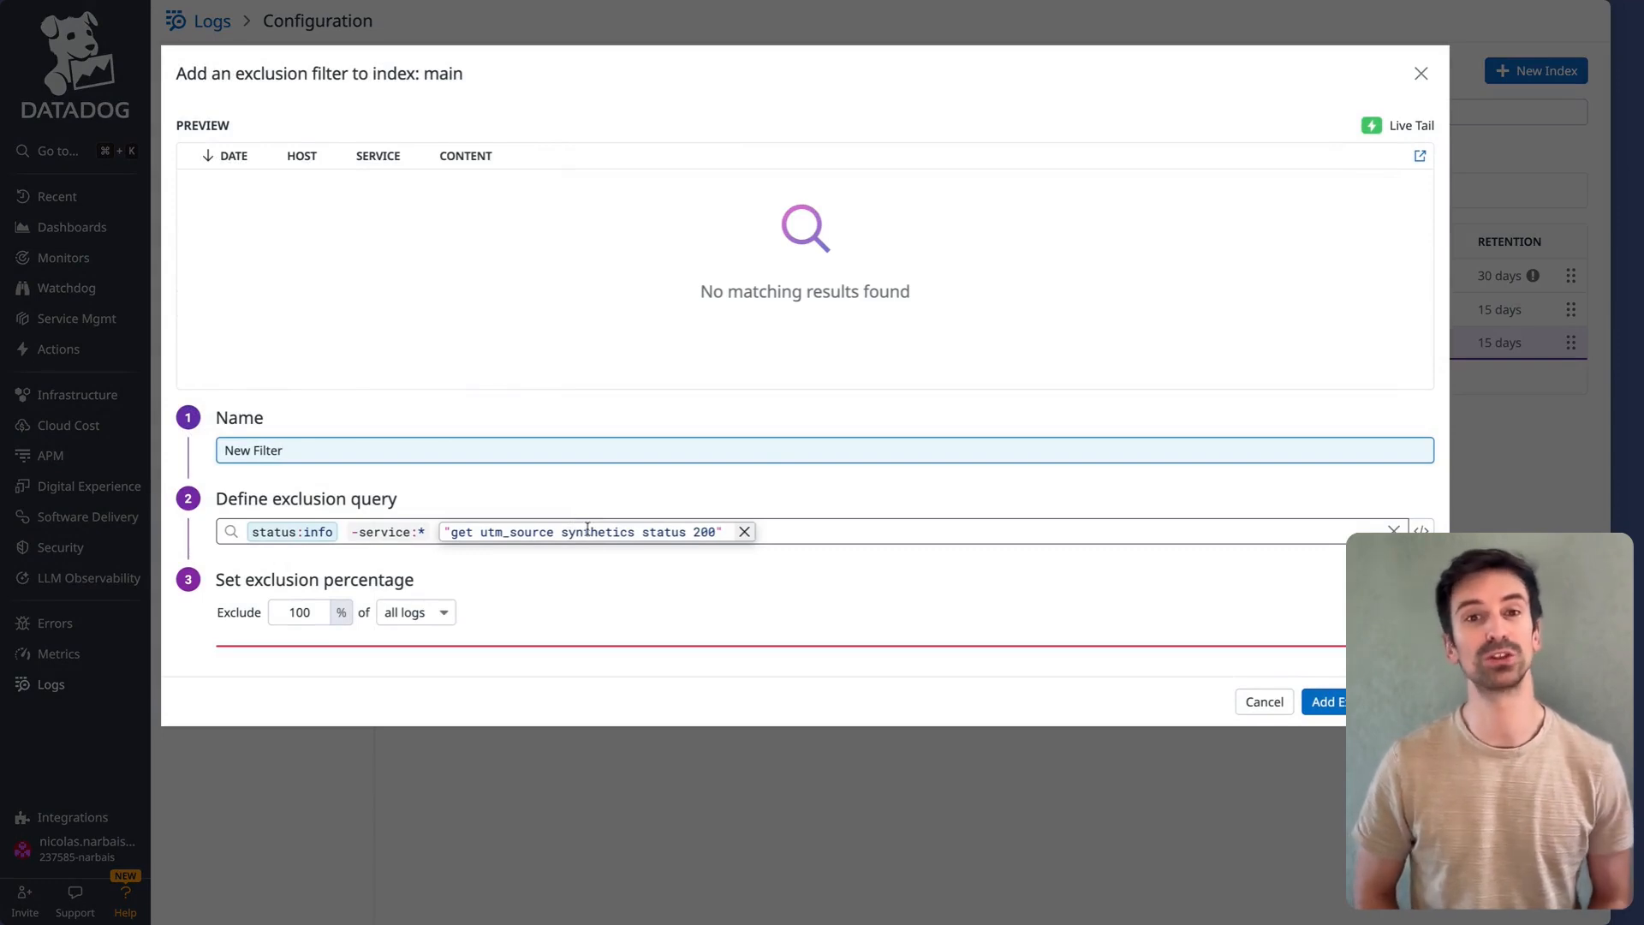
{"action": "left_click", "coordinate": [1420, 73]}
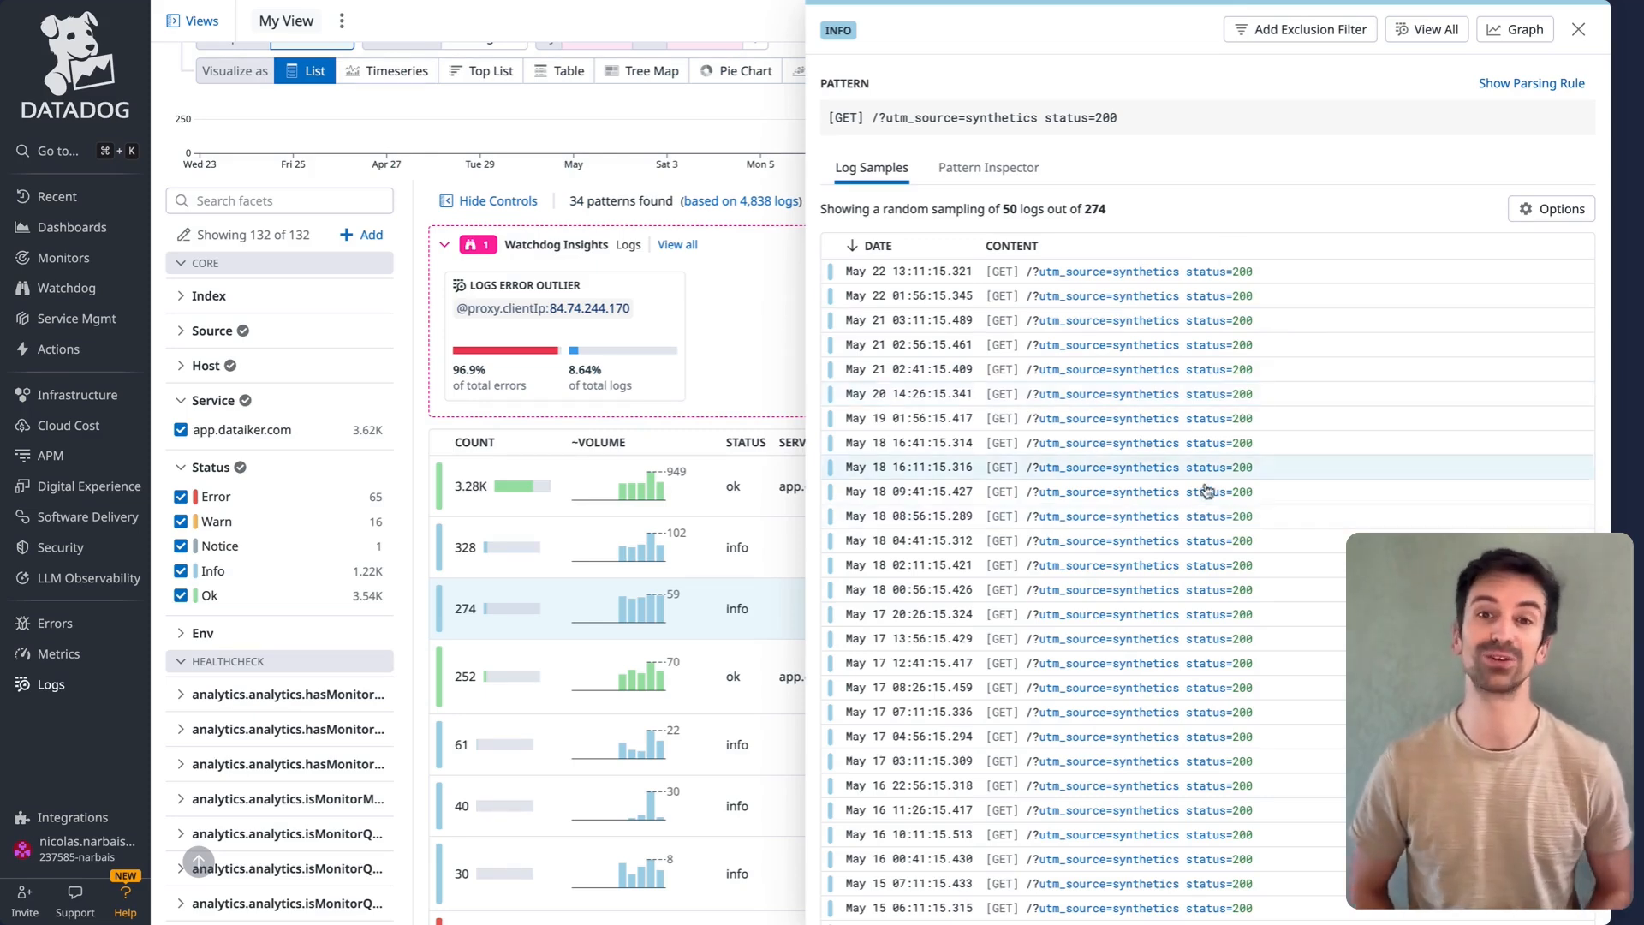
{"action": "left_click", "coordinate": [1421, 34]}
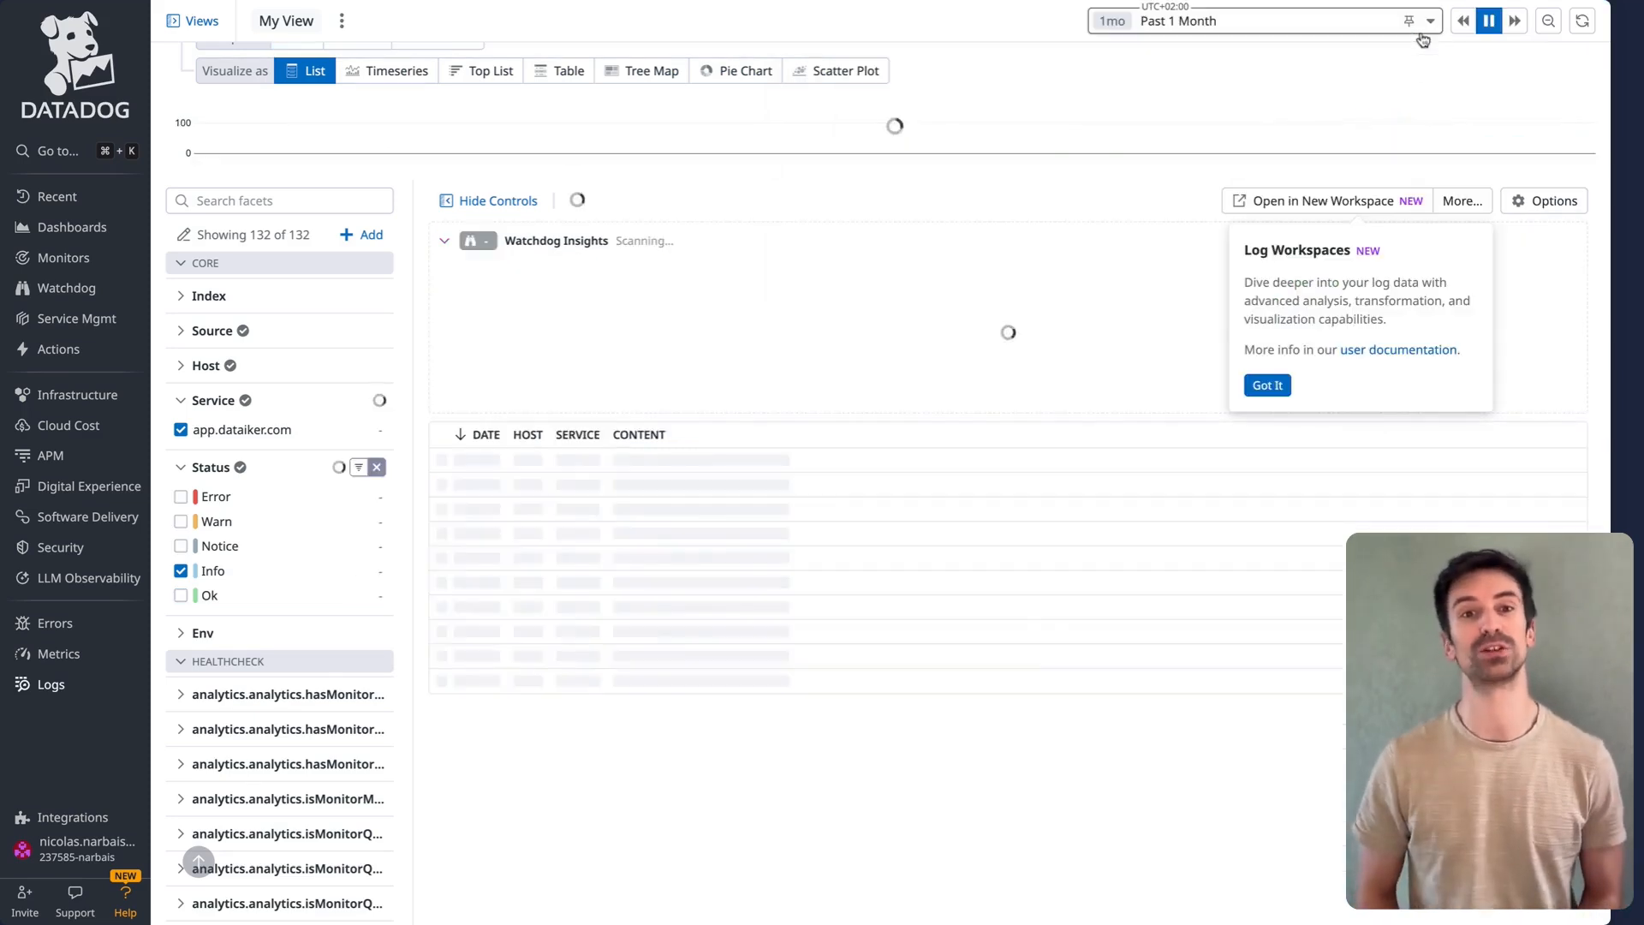
{"action": "scroll", "coordinate": [483, 116], "scroll_direction": "up", "scroll_amount": 2}
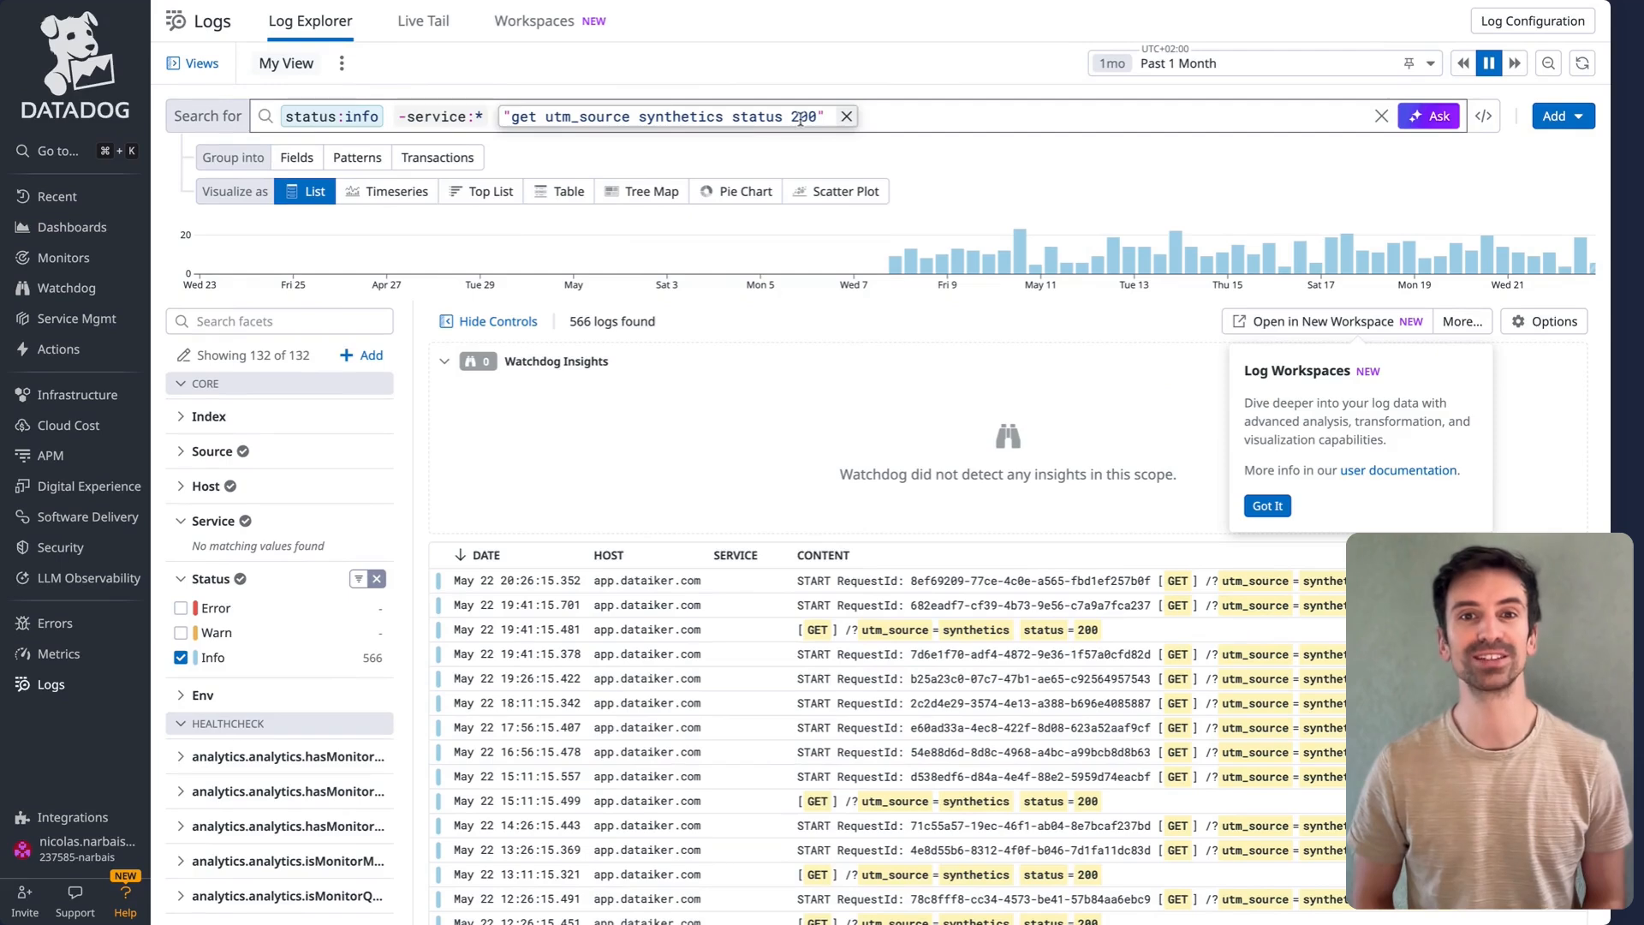
- Shorten the quoted phrase in the log search to "get utm_source synthetics" and run the search
{"action": "double_click", "coordinate": [801, 117]}
{"action": "key", "text": "BackSpace"}
{"action": "key", "text": "BackSpace"}
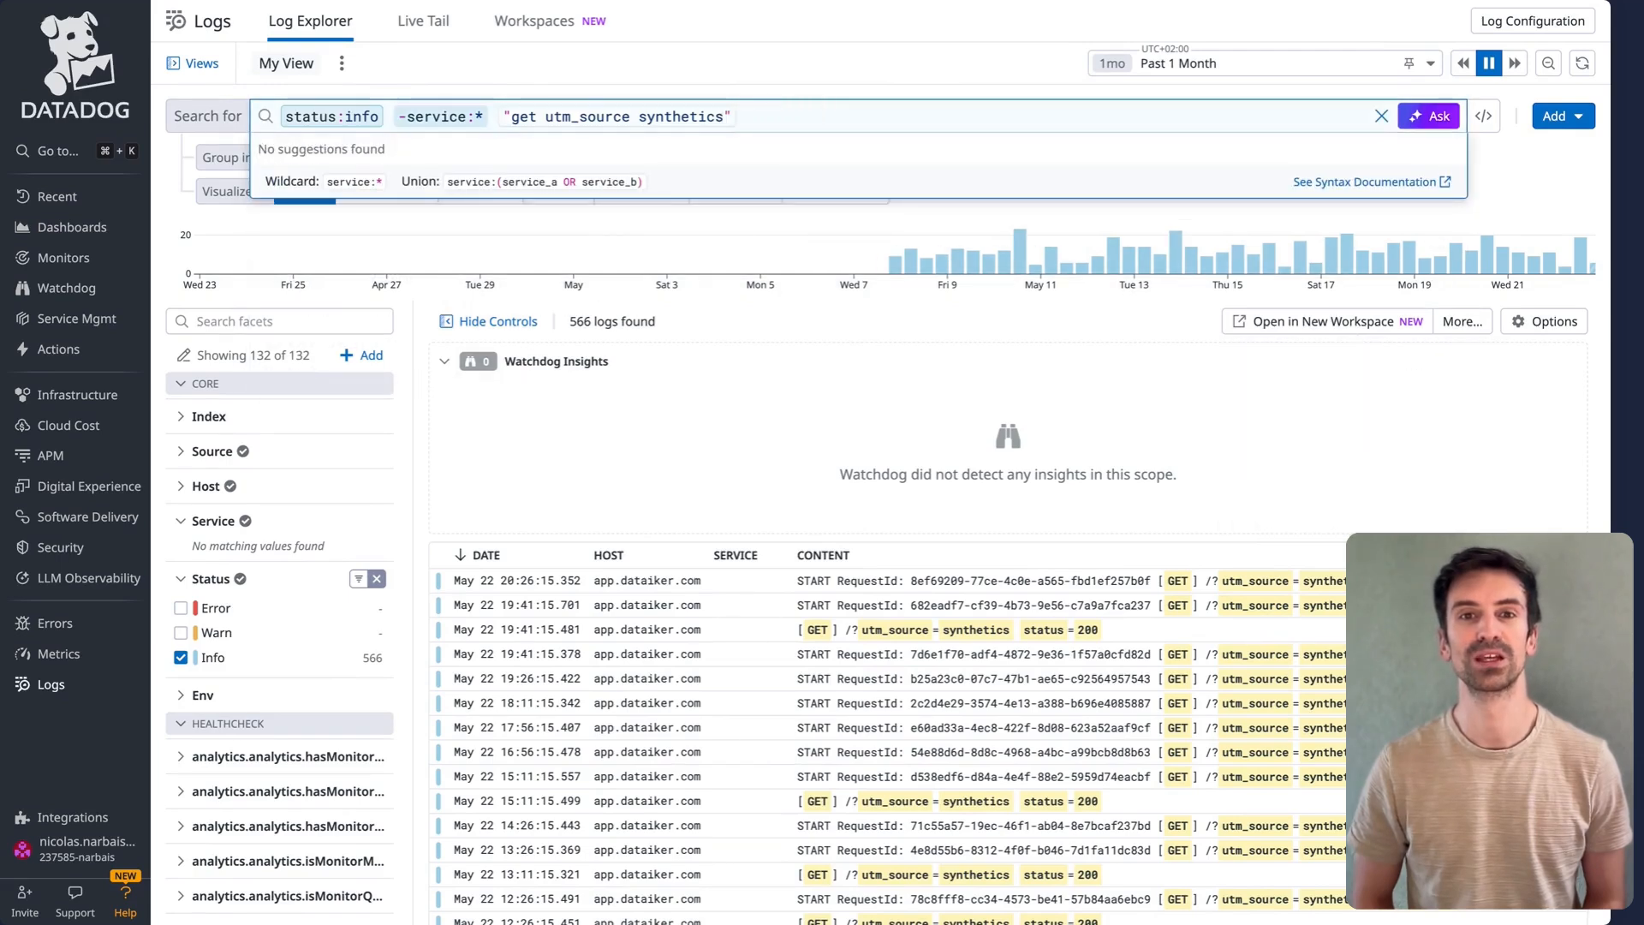
{"action": "key", "text": "Return"}
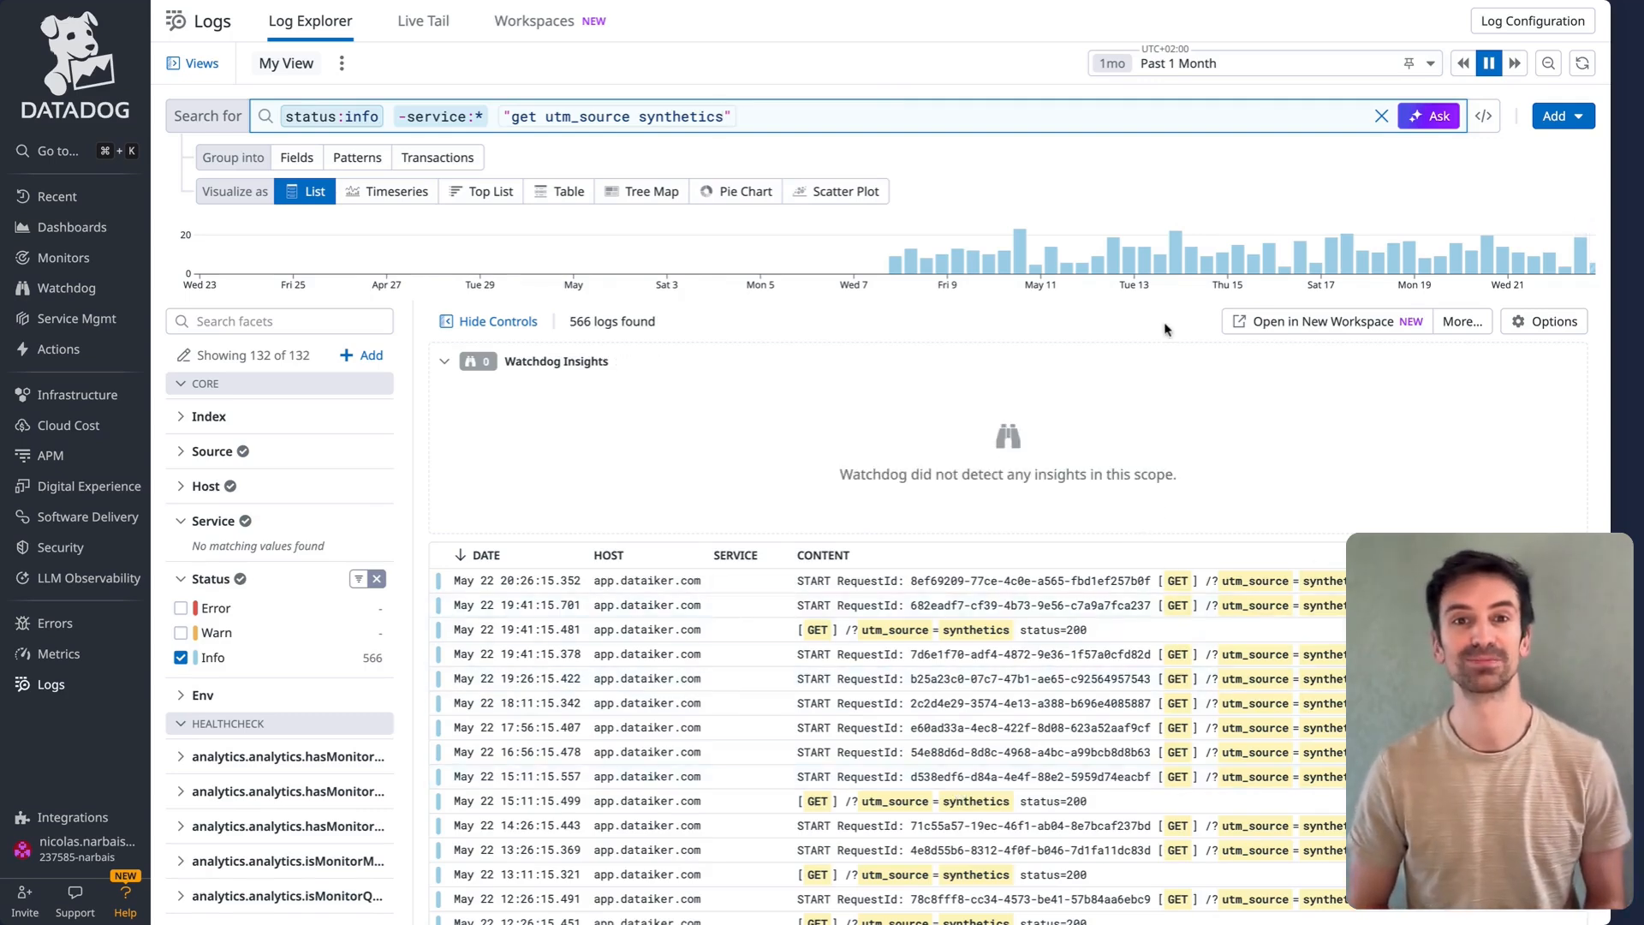
- Copy the complete log search query status:info -service:* "get utm_source synthetics"
{"action": "left_click", "coordinate": [1194, 112]}
{"action": "key", "text": "ctrl+a"}
{"action": "key", "text": "super+c"}
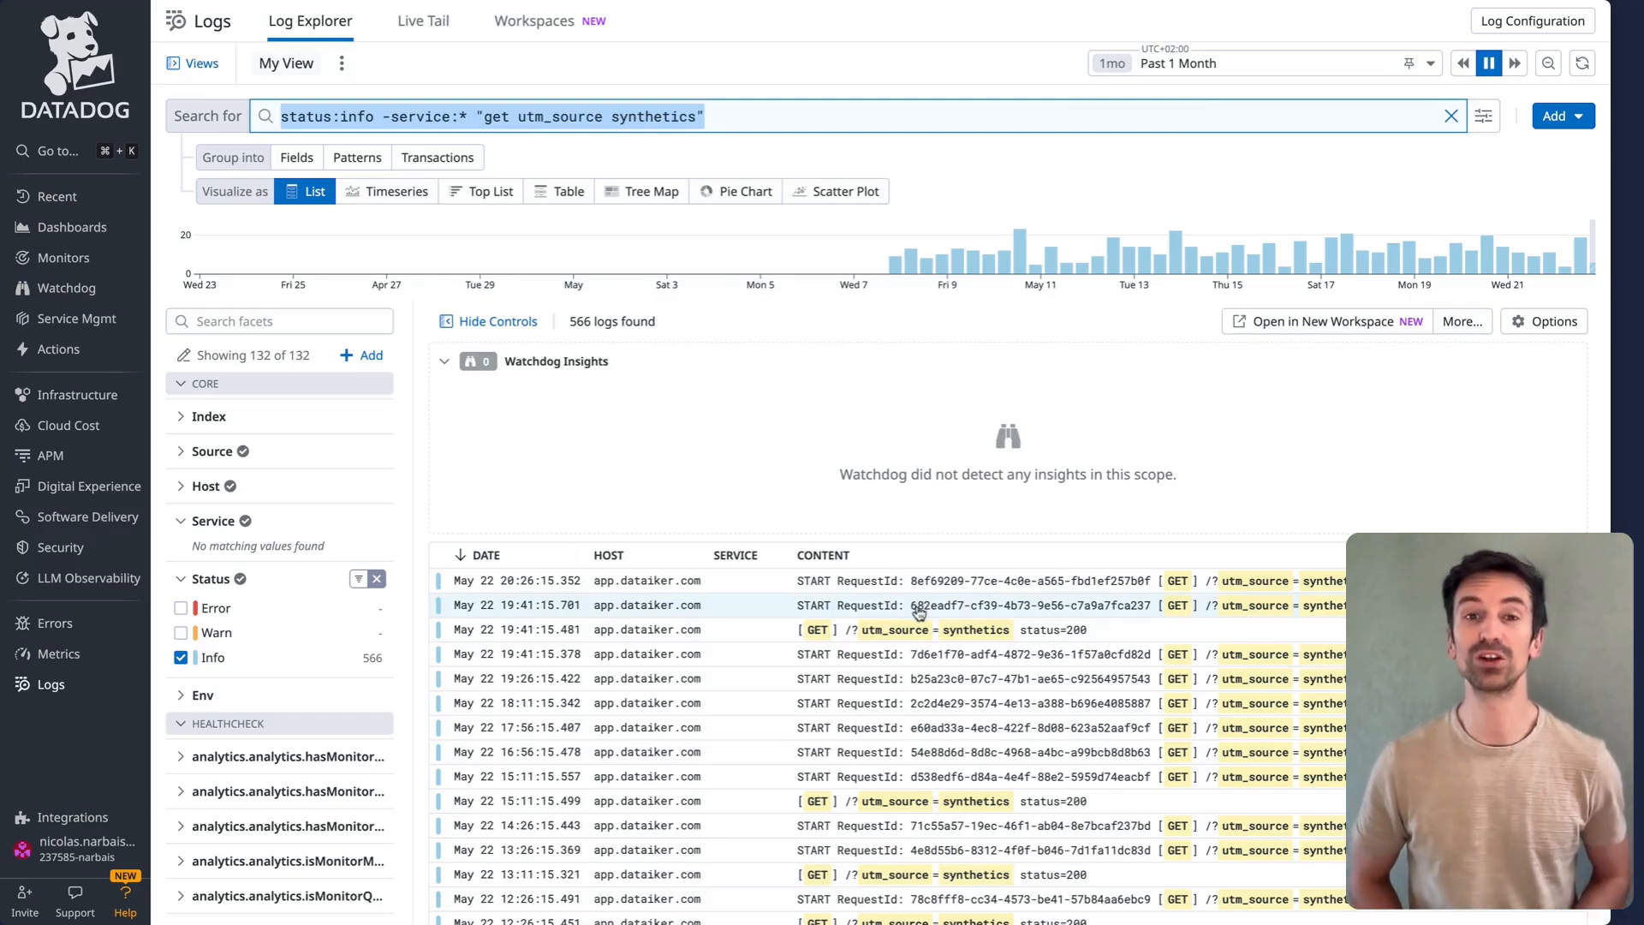
- Start an exclusion filter on the main index named "Remove Logs from Synthetics" with query status:info -service:* "get utm_source synthetics"
{"action": "left_click", "coordinate": [919, 611]}
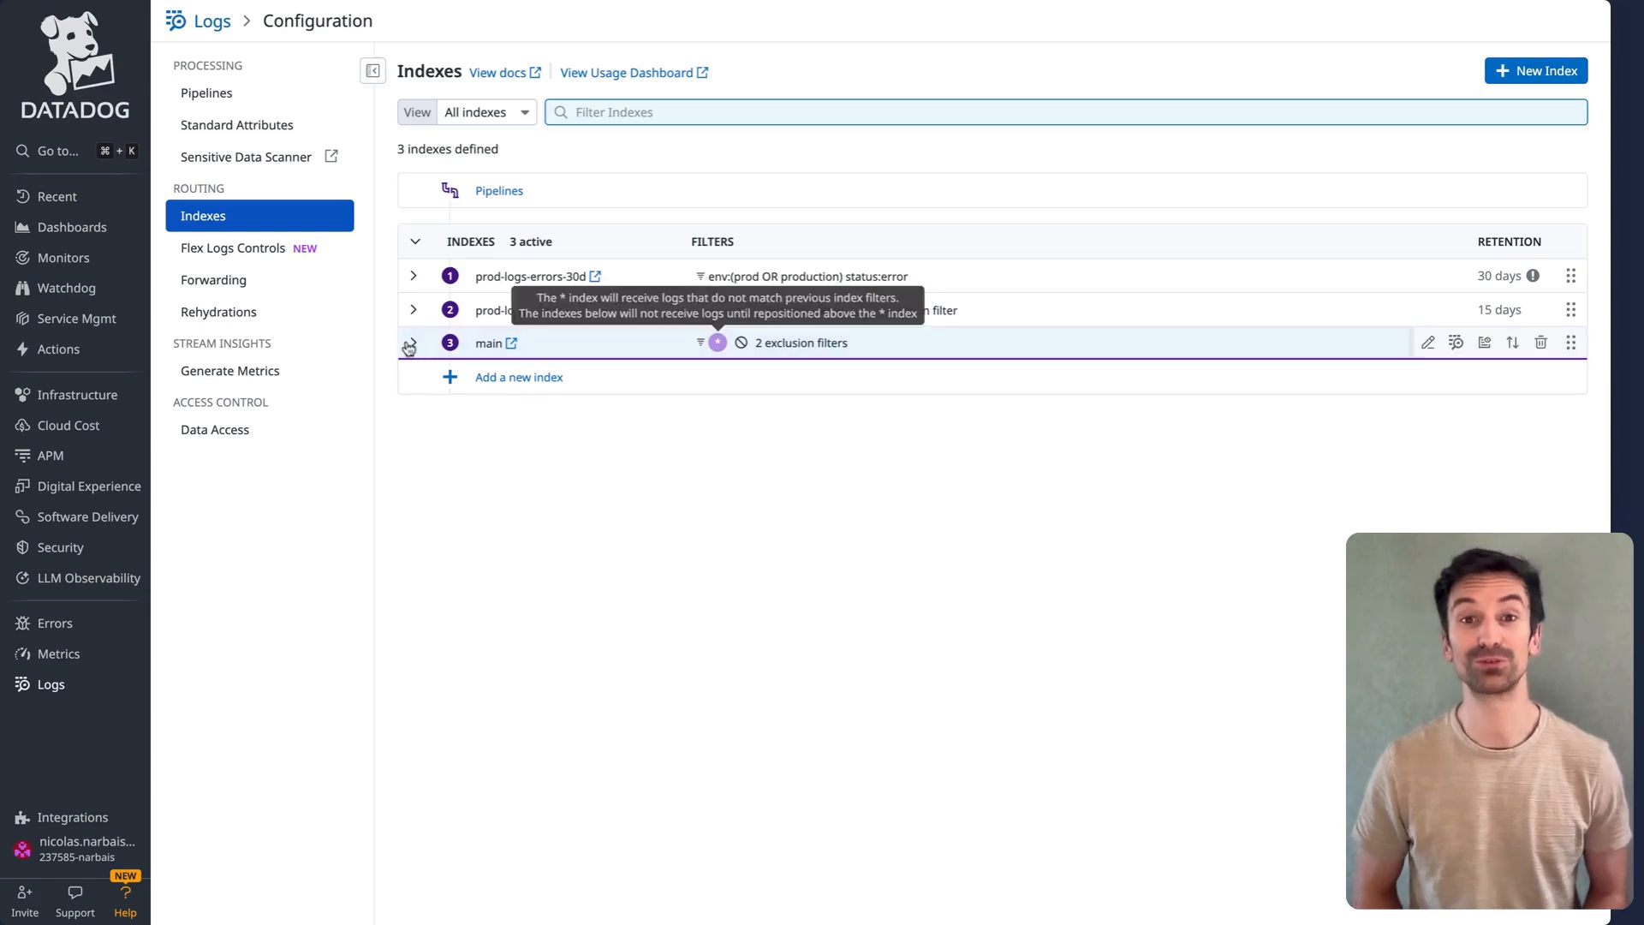
{"action": "left_click", "coordinate": [717, 342]}
{"action": "left_click", "coordinate": [548, 447]}
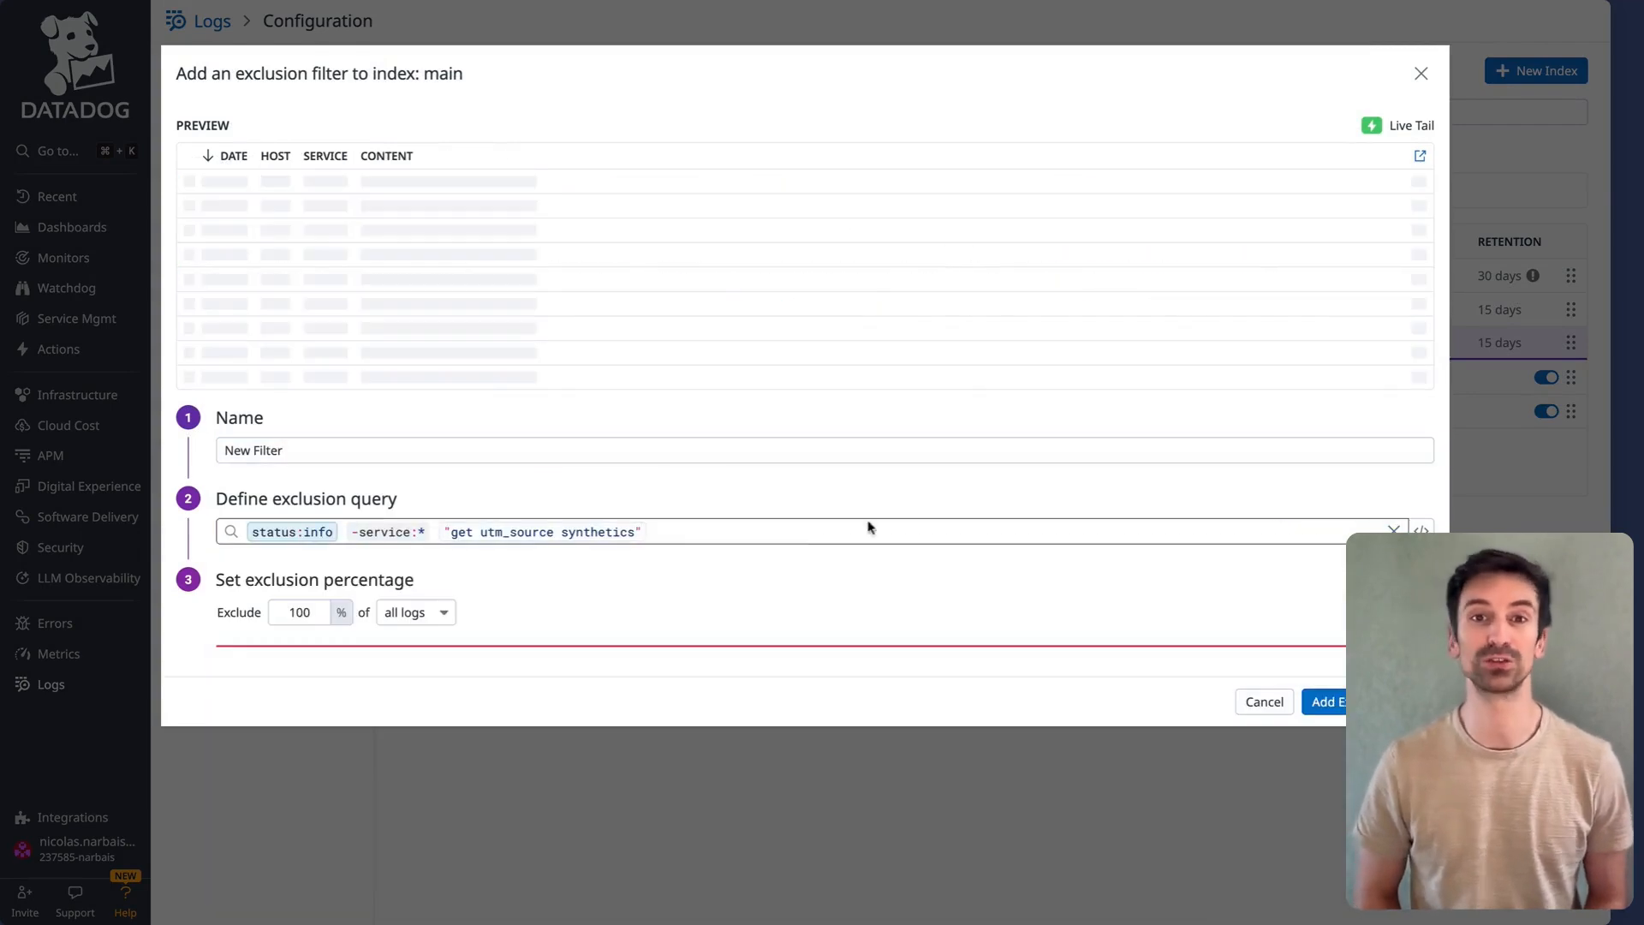
{"action": "triple_click", "coordinate": [625, 455]}
{"action": "type", "text": "Remove Logs from Synthetics"}
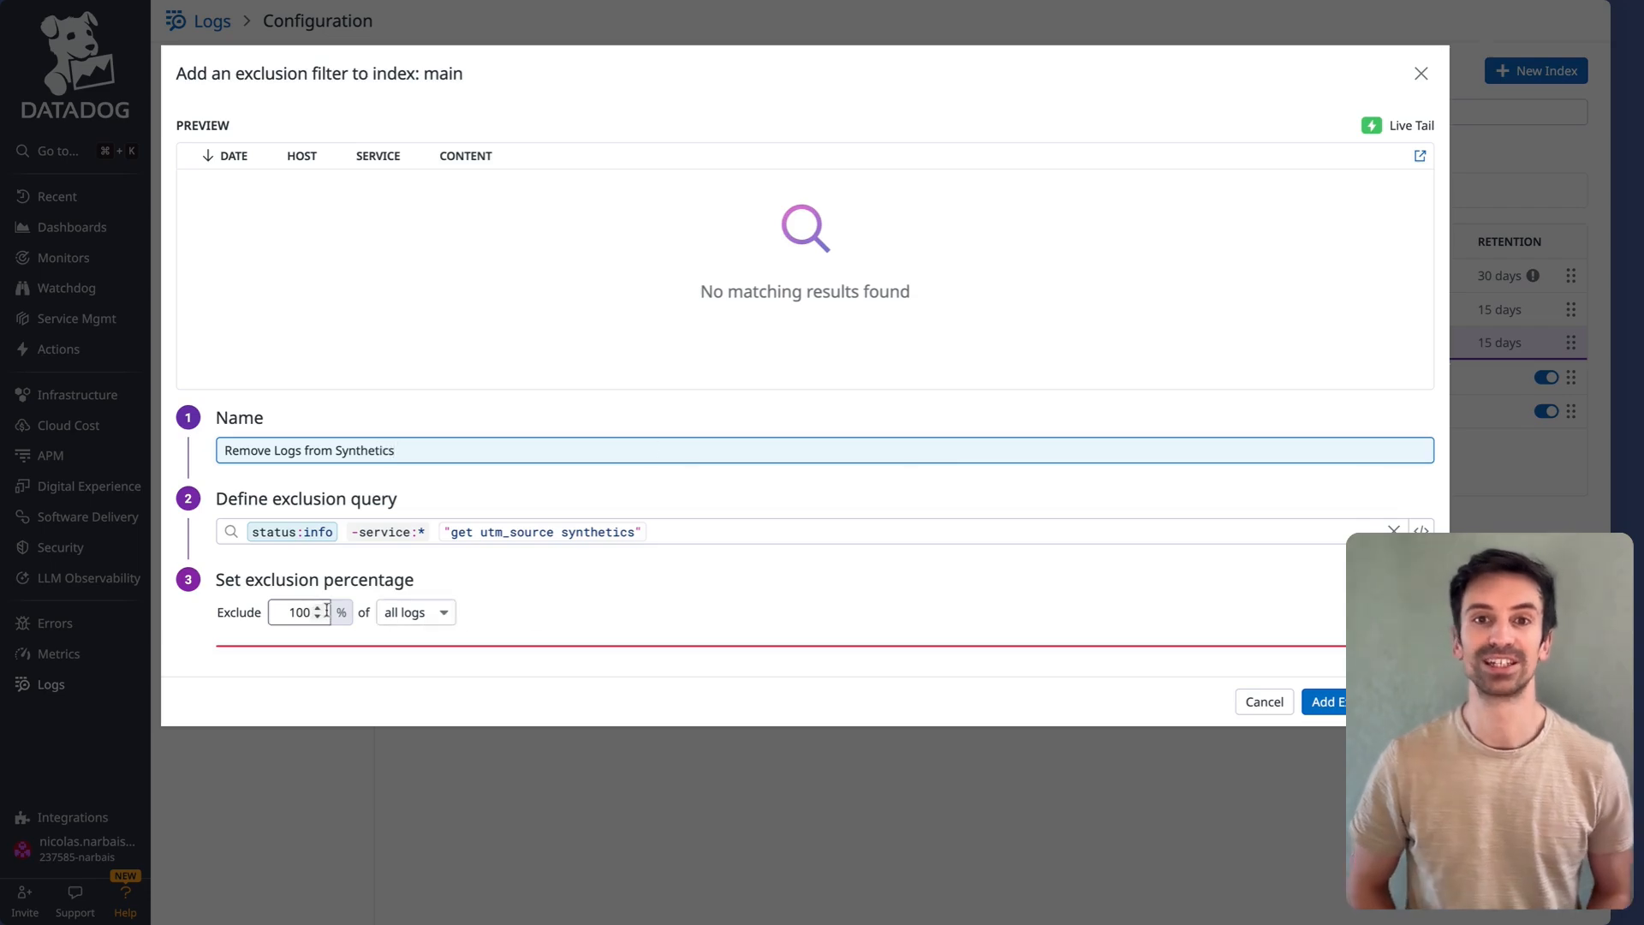
- Set the exclusion percentage to 90% of all logs and add the filter to the main index
{"action": "double_click", "coordinate": [292, 614]}
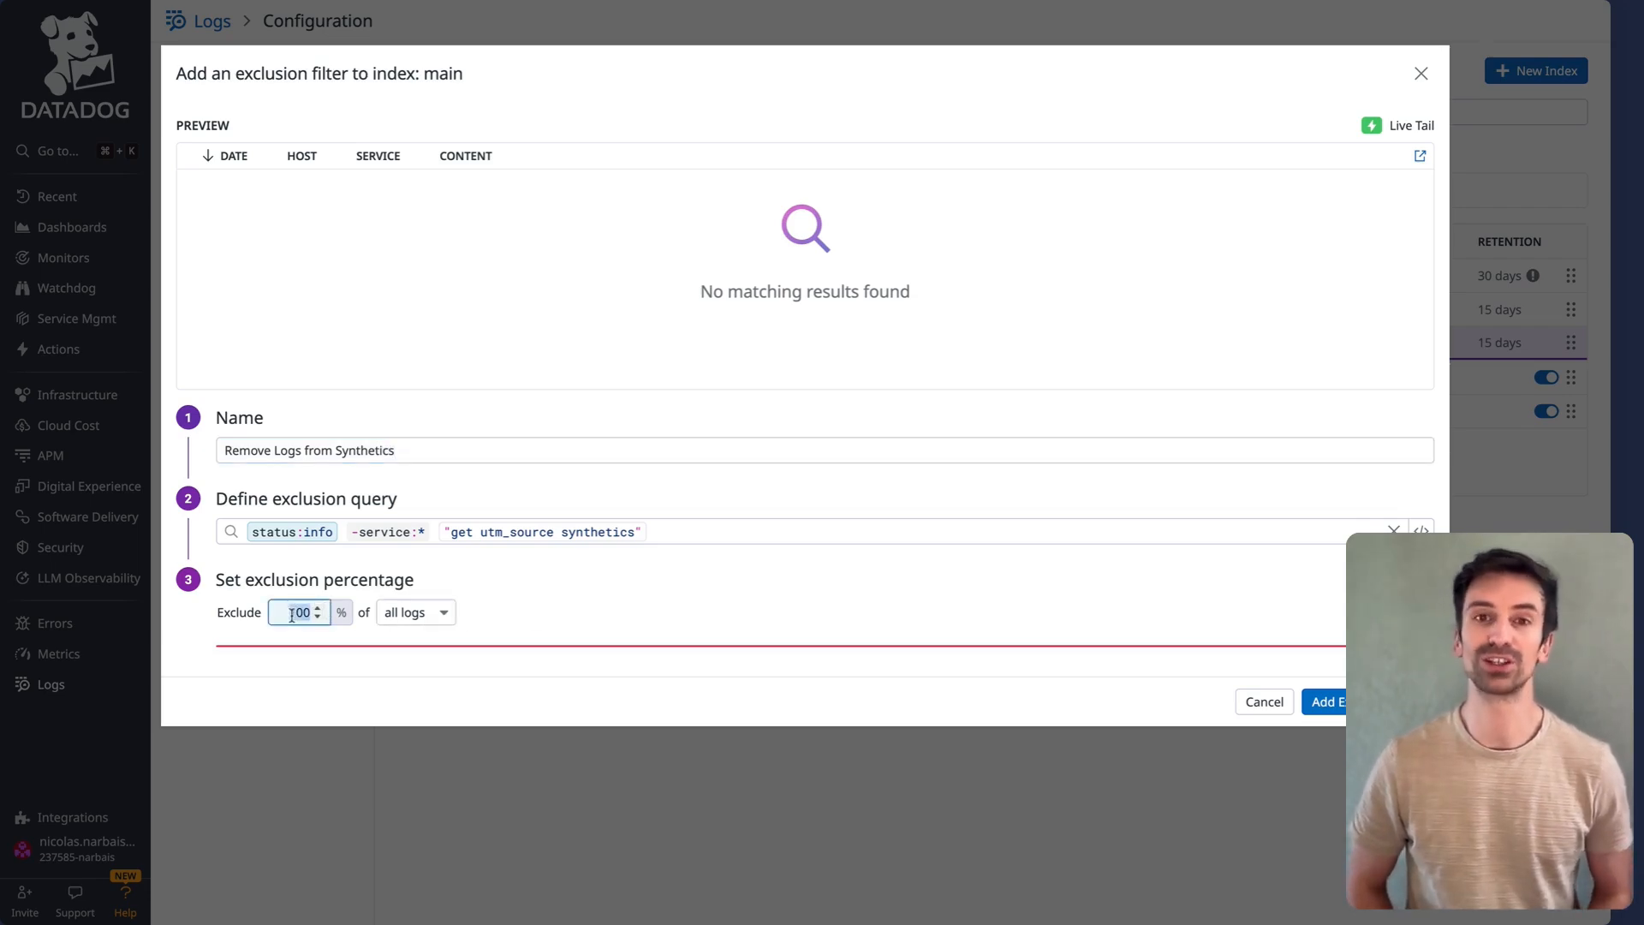
{"action": "type", "text": "90"}
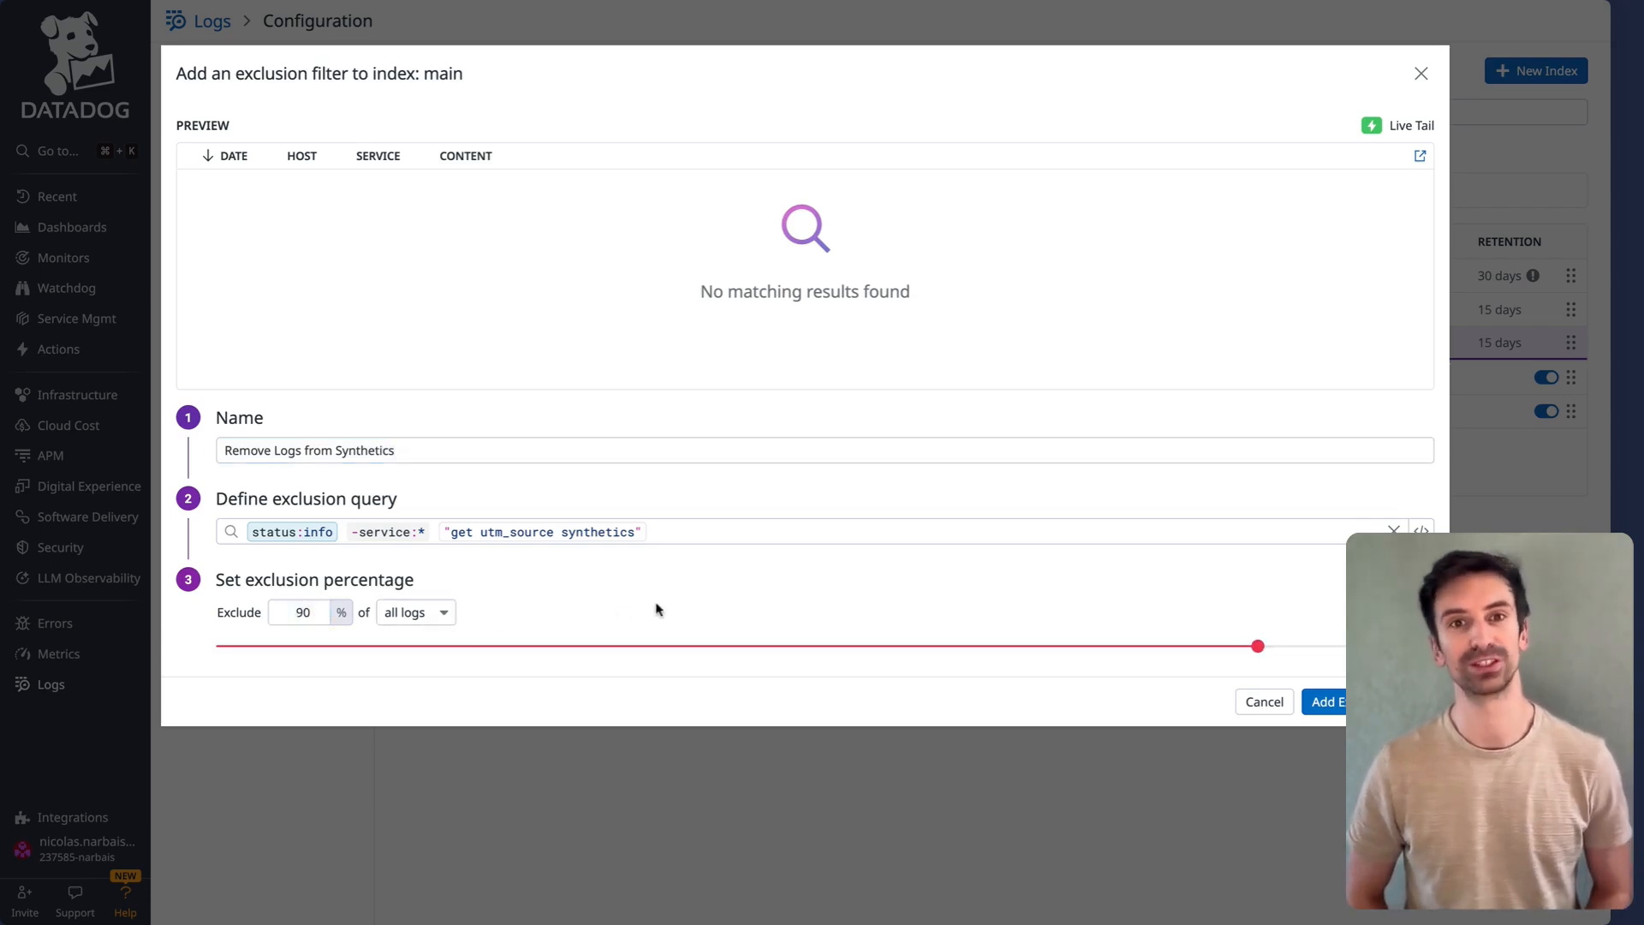
{"action": "left_click", "coordinate": [1336, 702]}
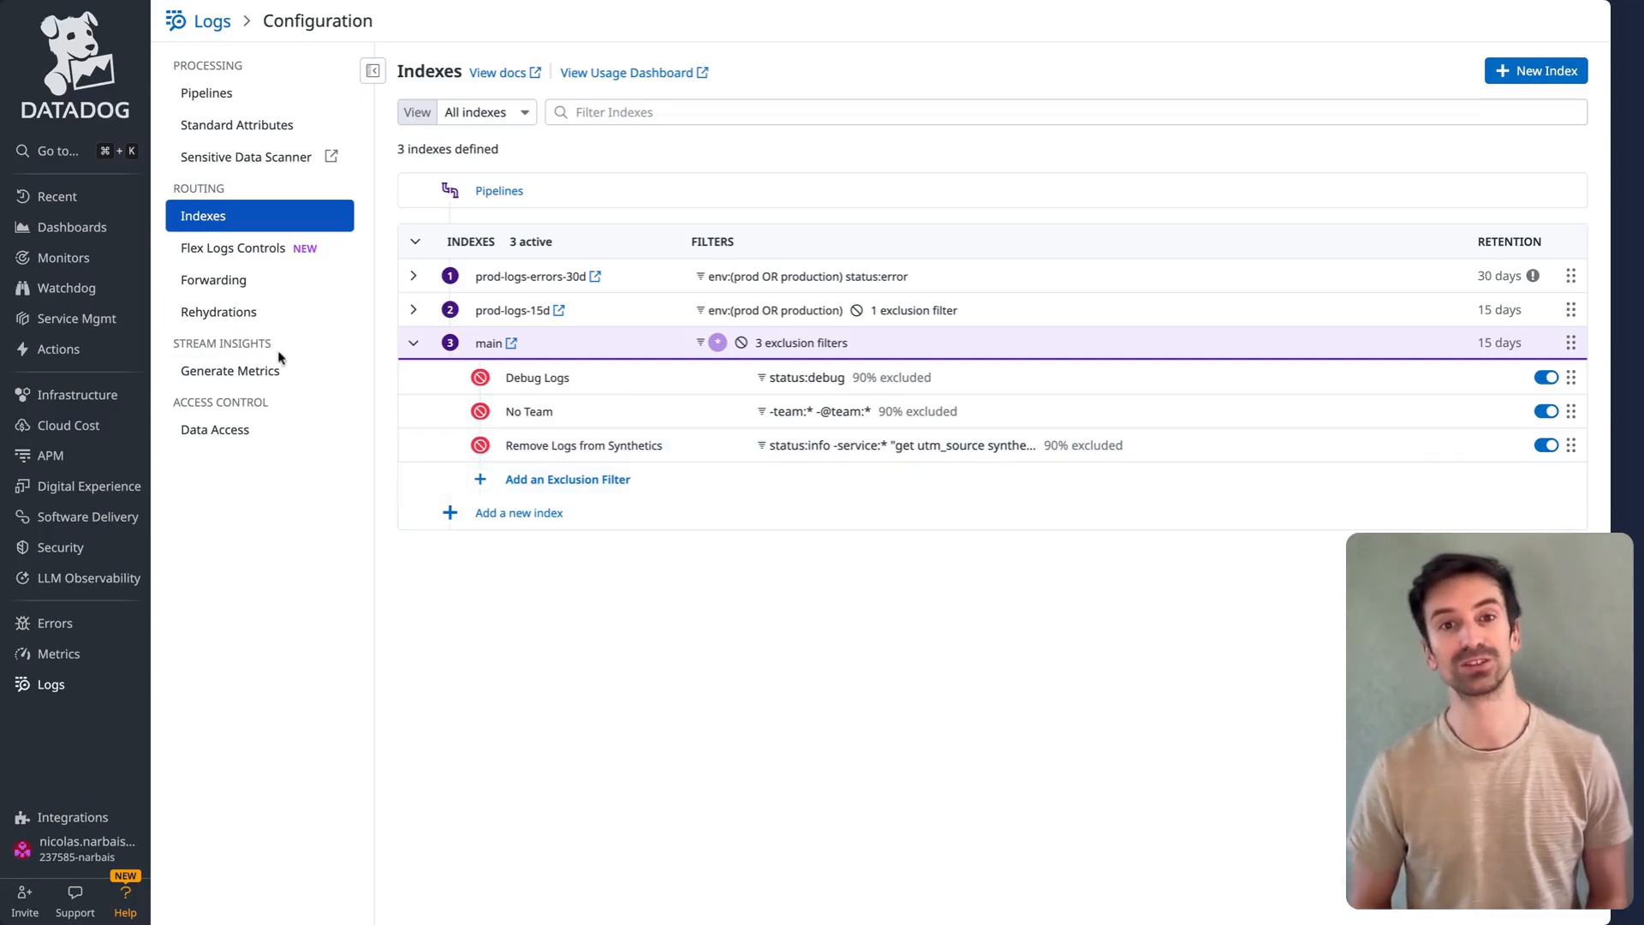
- Start defining a new log-based metric in the logs configuration
{"action": "left_click", "coordinate": [268, 370]}
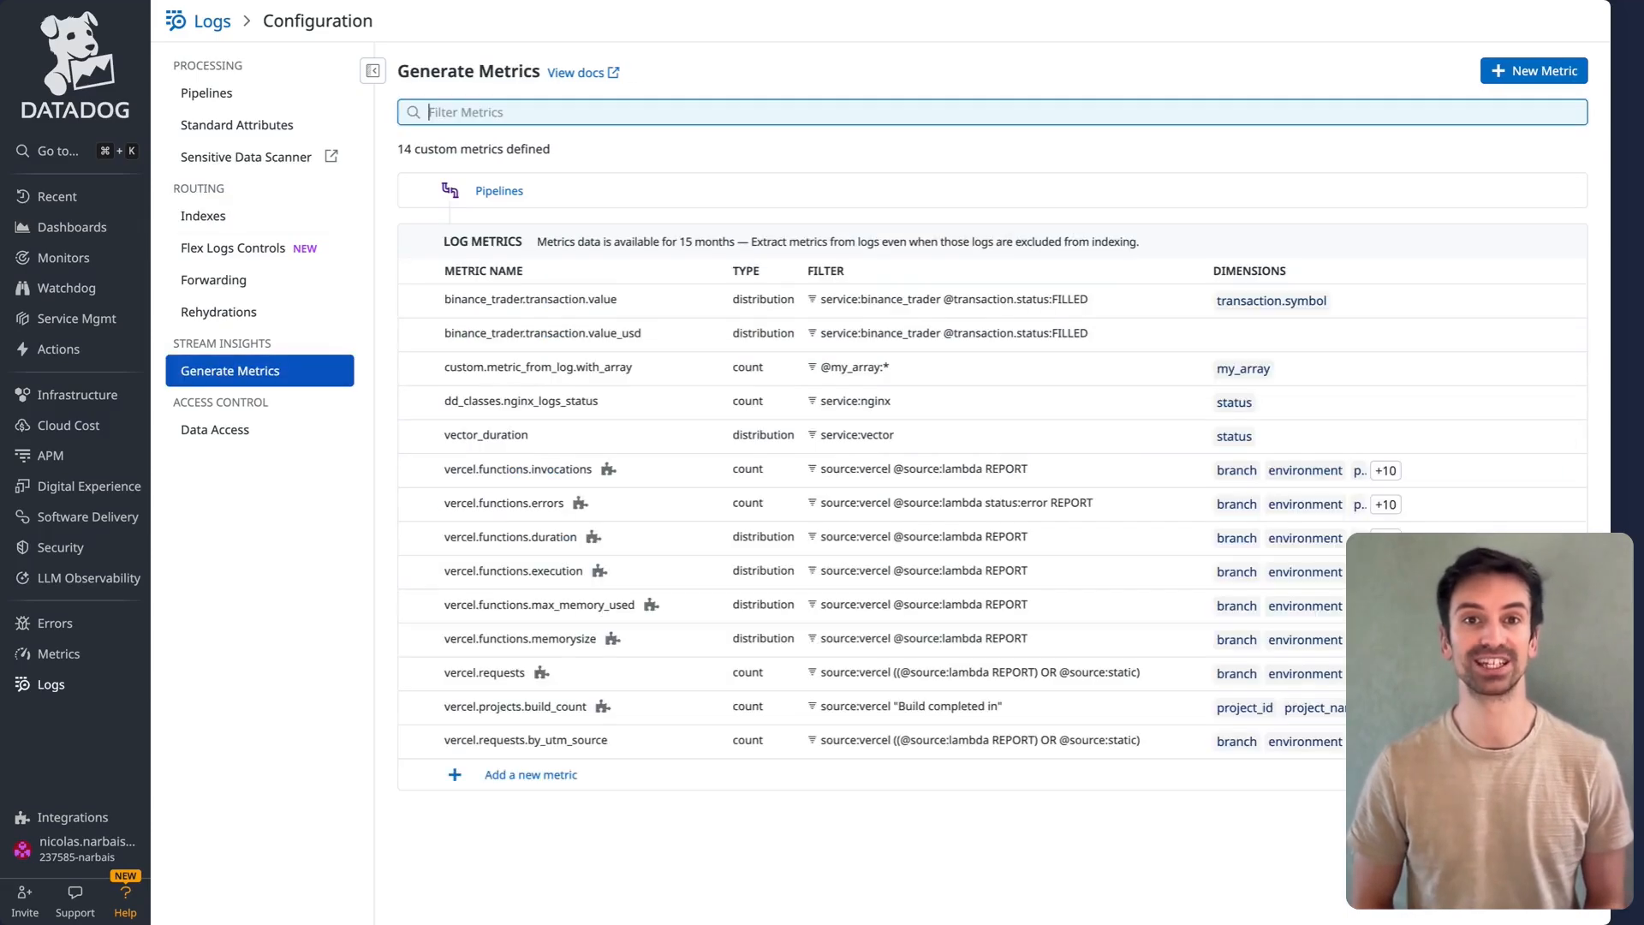
{"action": "left_click", "coordinate": [1564, 78]}
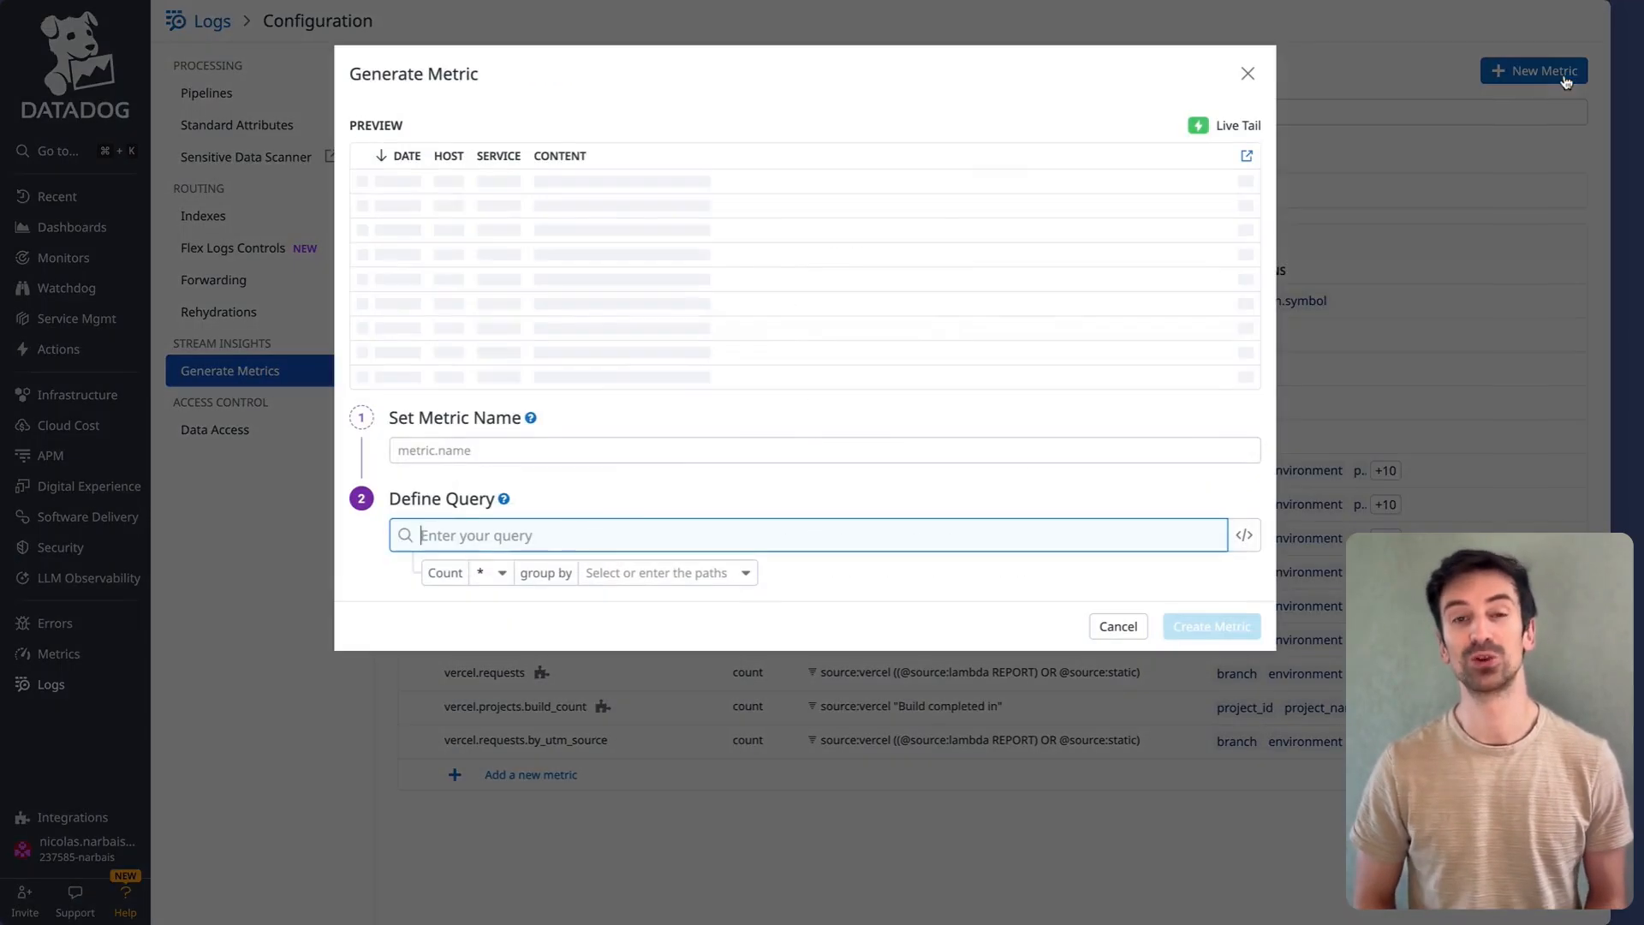
{"action": "left_click", "coordinate": [555, 457]}
{"action": "left_click", "coordinate": [568, 547]}
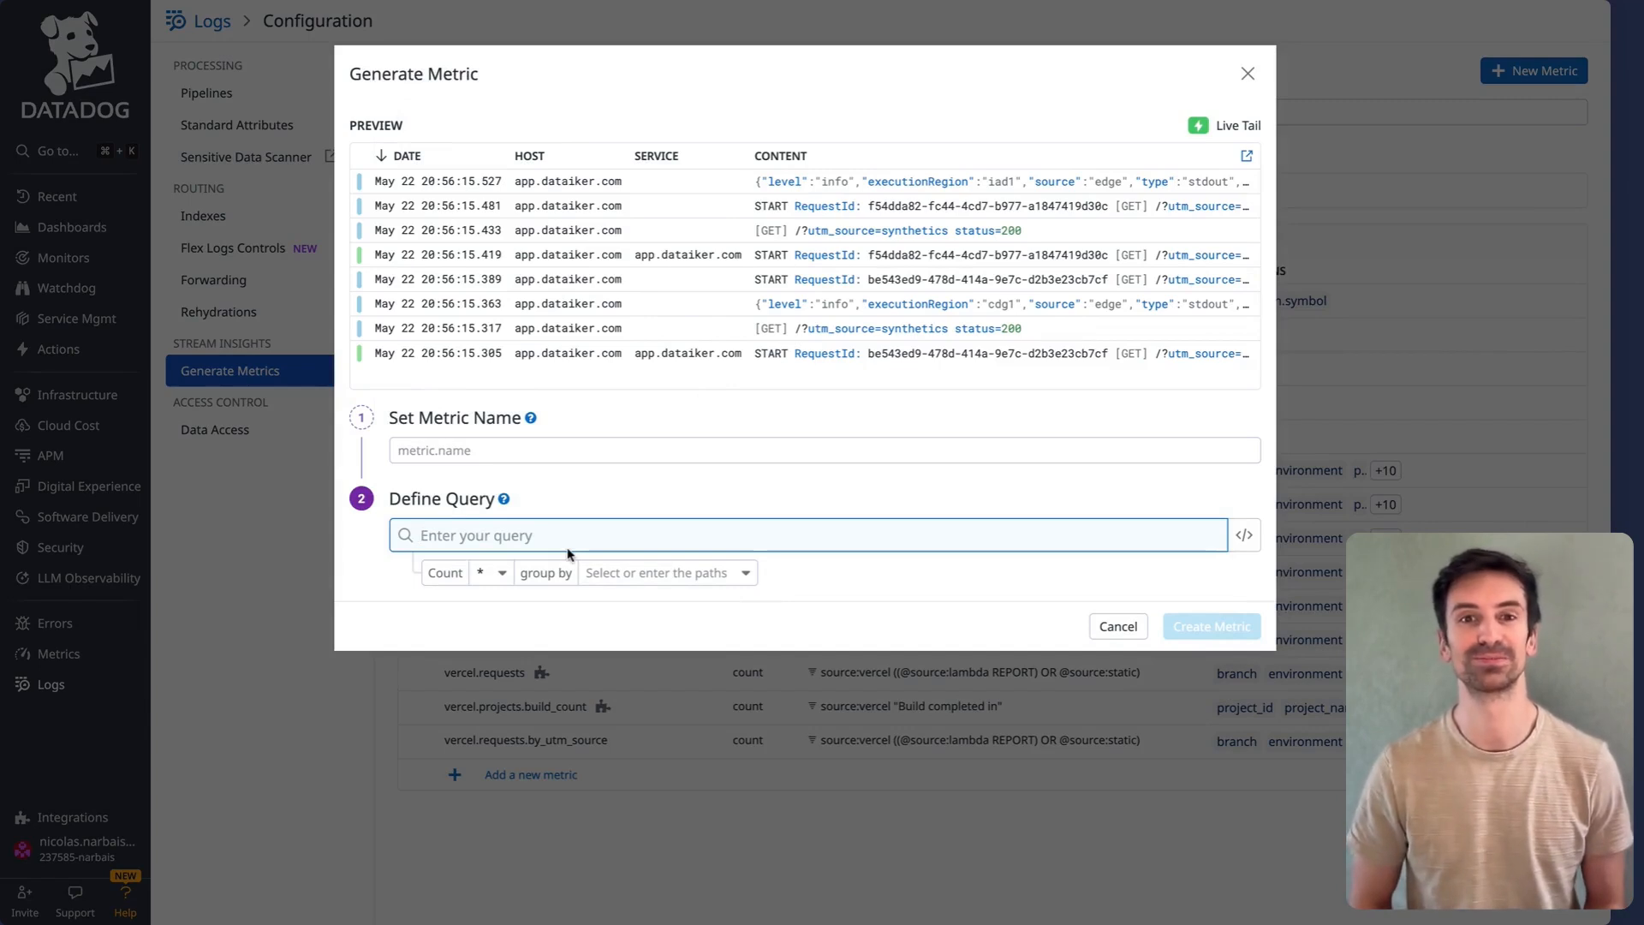
{"action": "key", "text": "super+v"}
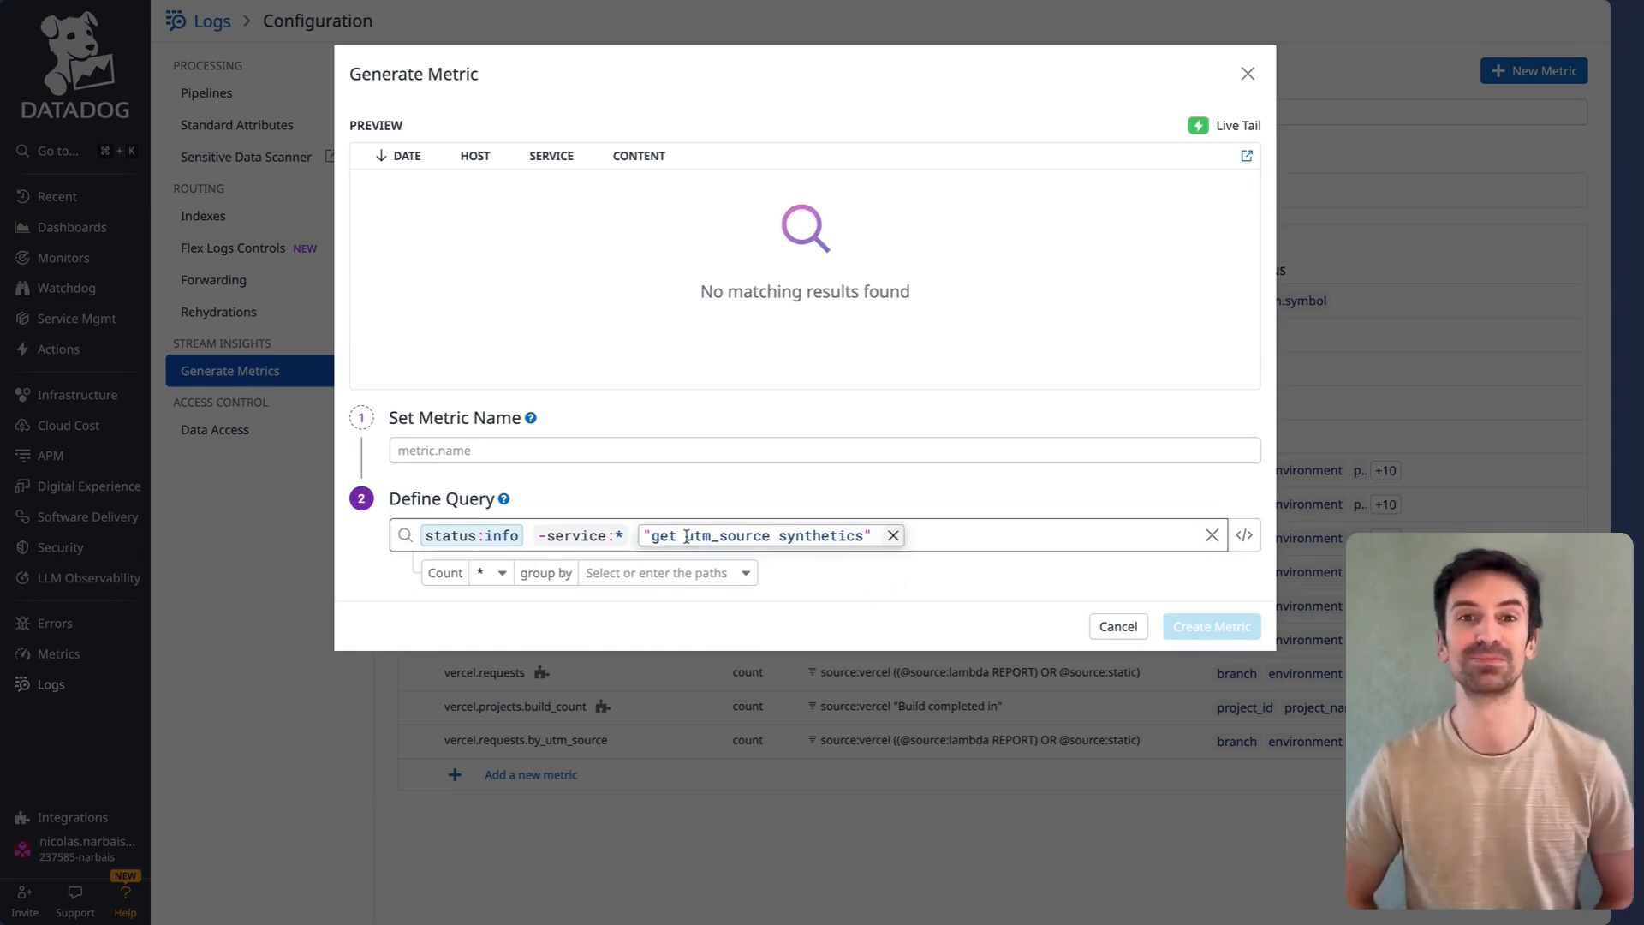
{"action": "left_click", "coordinate": [529, 535]}
{"action": "left_click", "coordinate": [531, 536]}
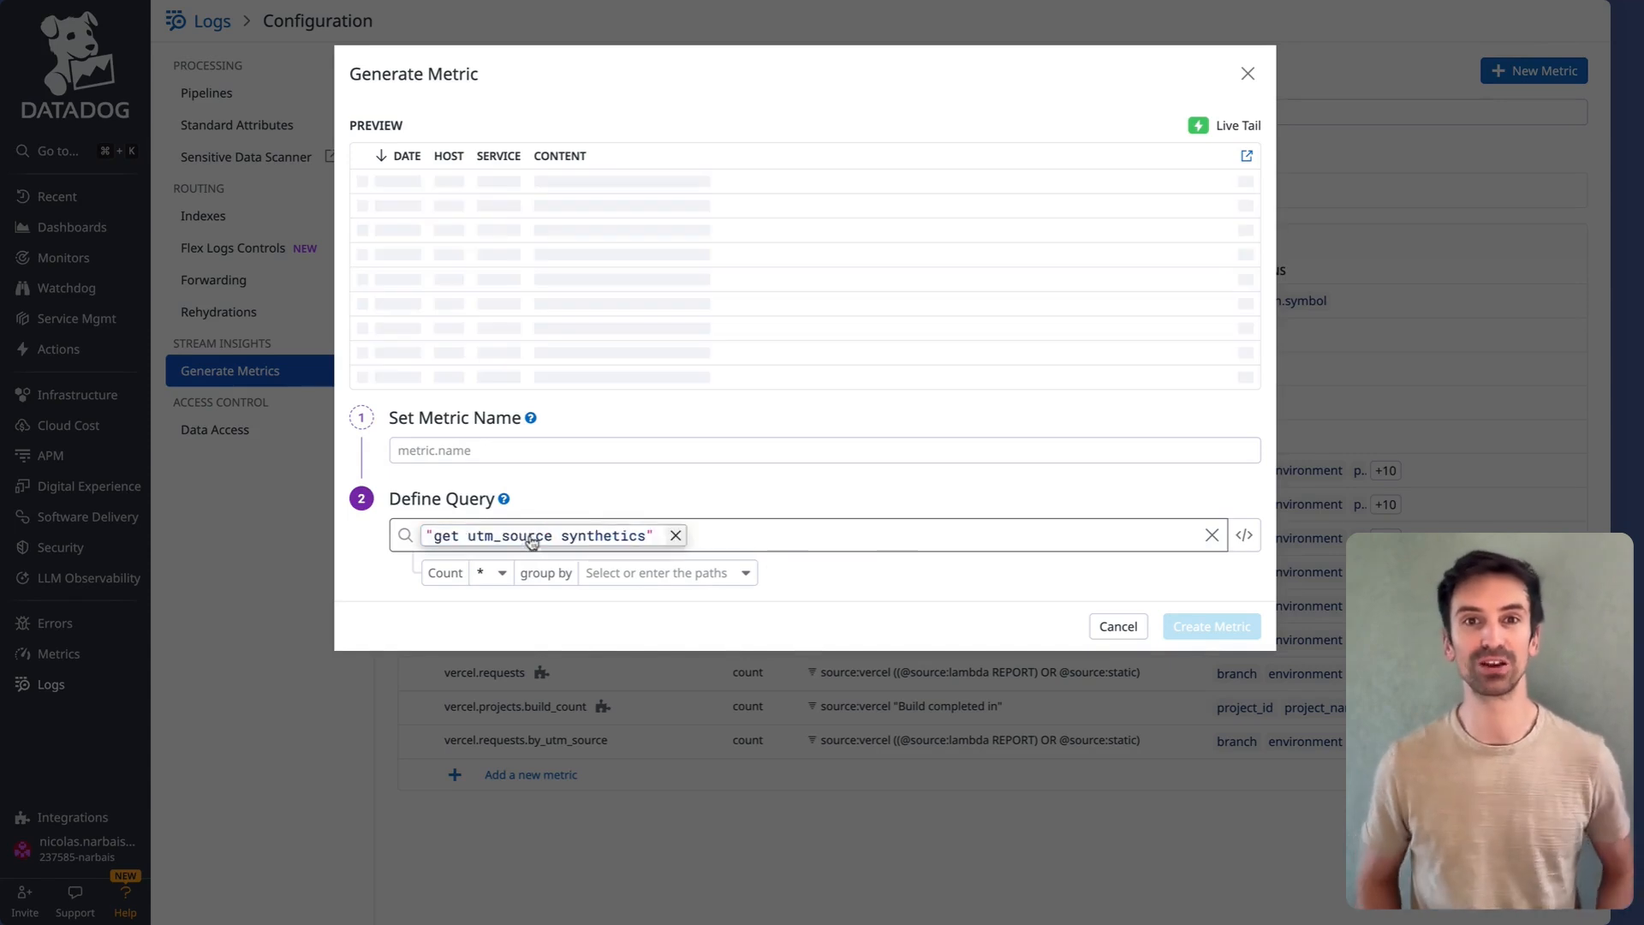
{"action": "left_click", "coordinate": [674, 535]}
- Set the new metric's query to service:app.dataiker.com
{"action": "type", "text": "service"}
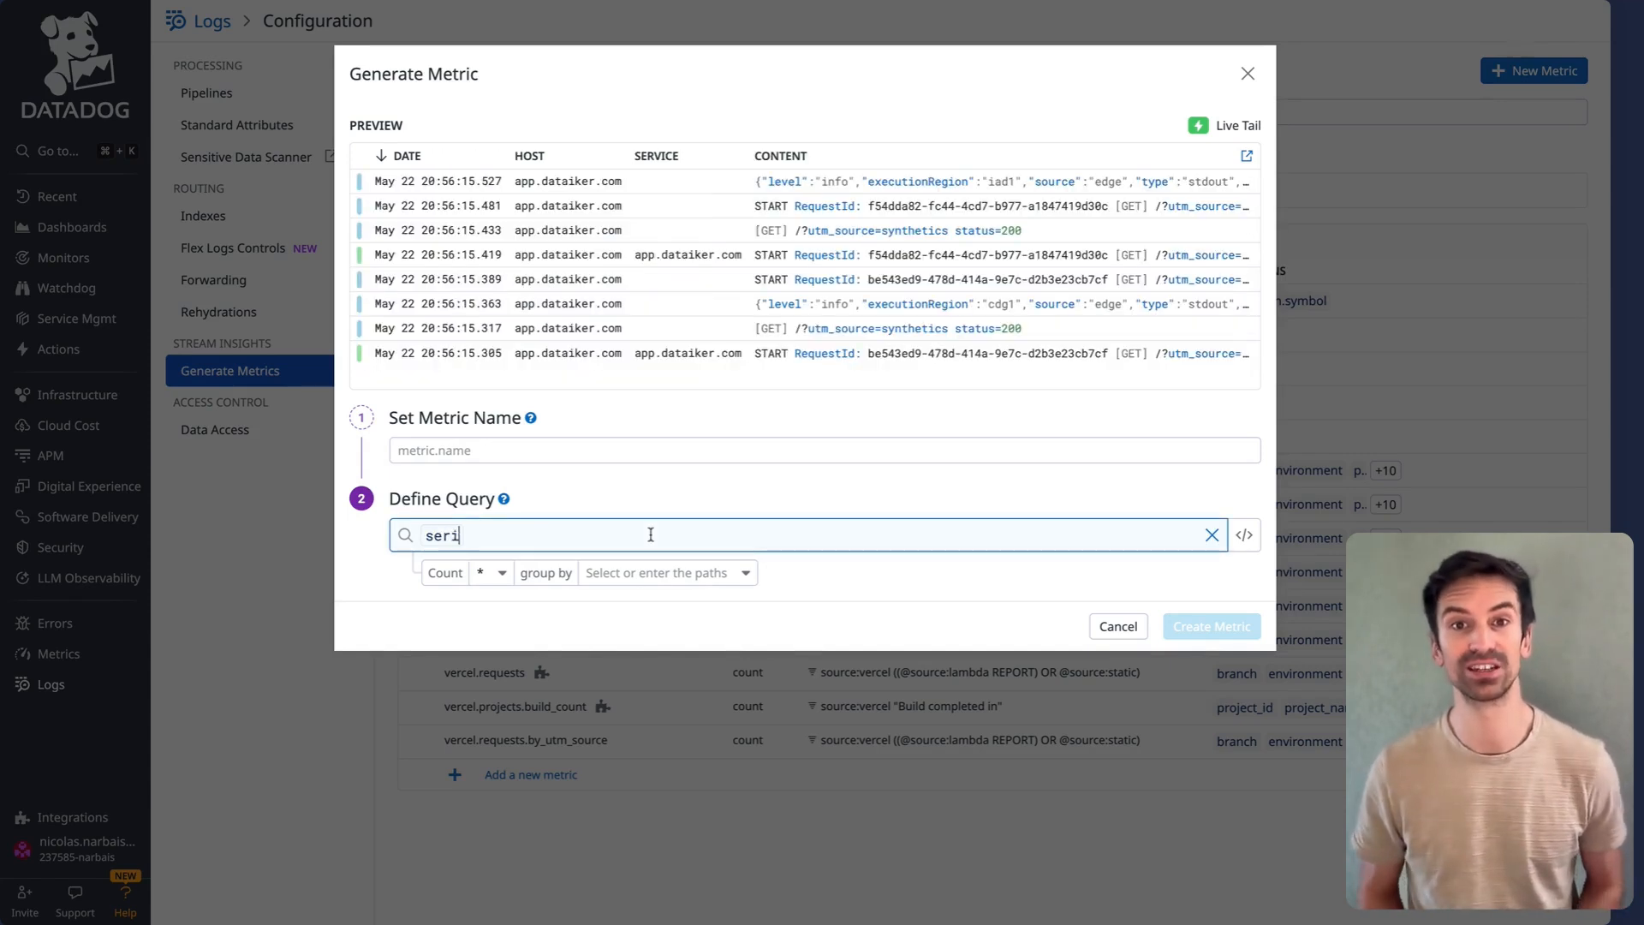
{"action": "type", "text": ":app.dat"}
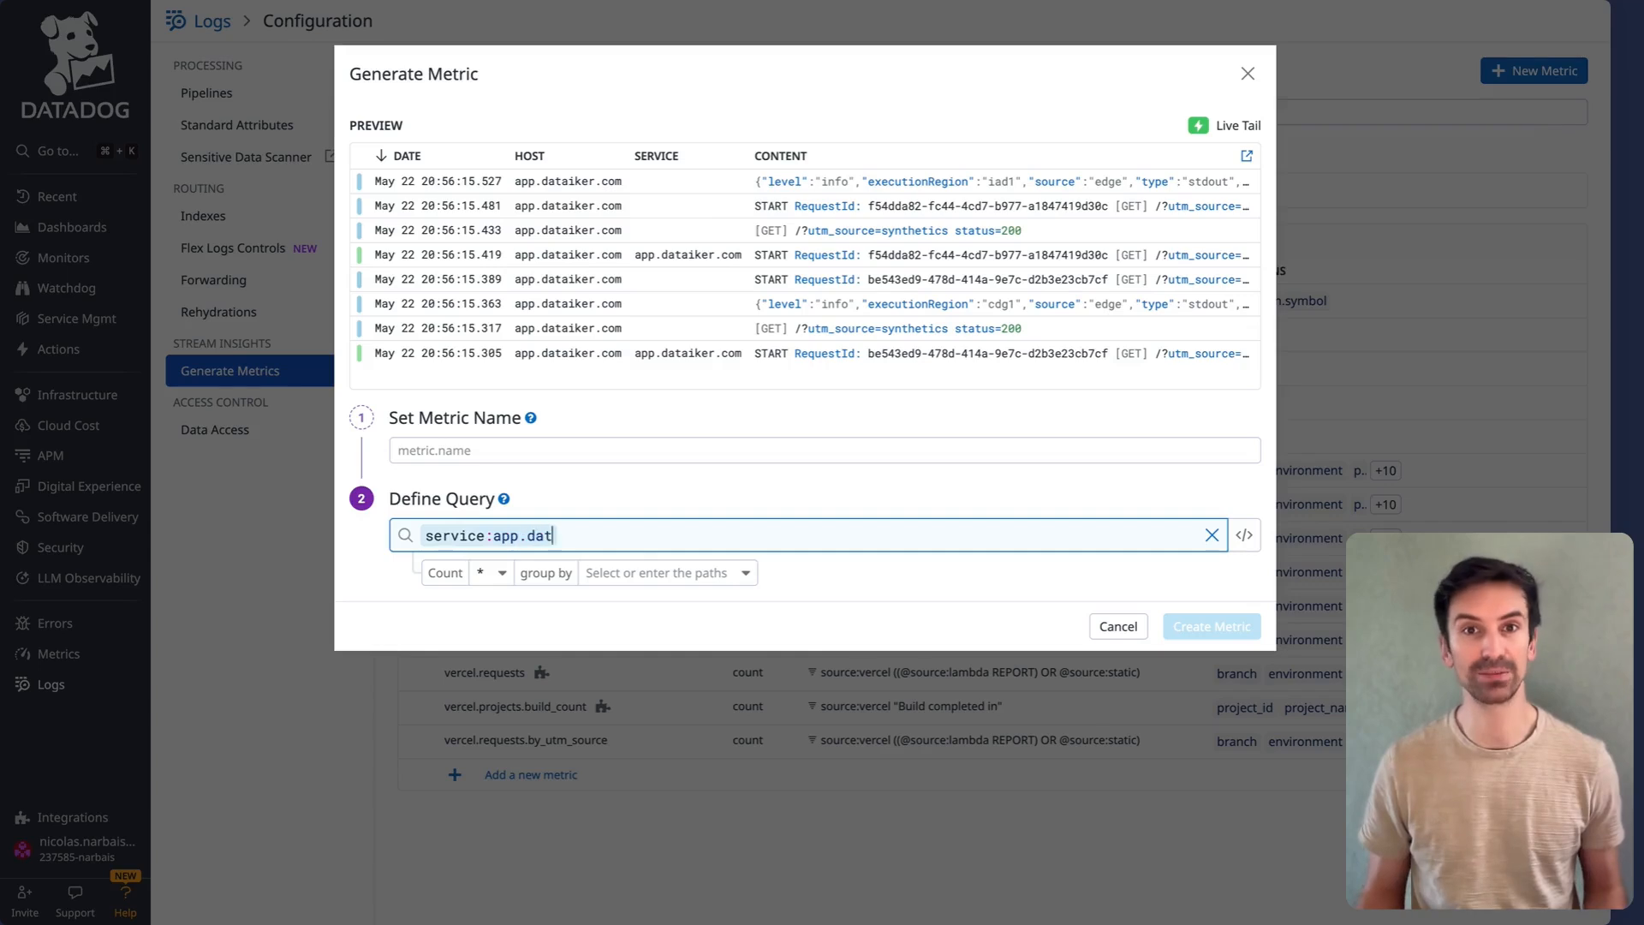
{"action": "type", "text": "aiker.com"}
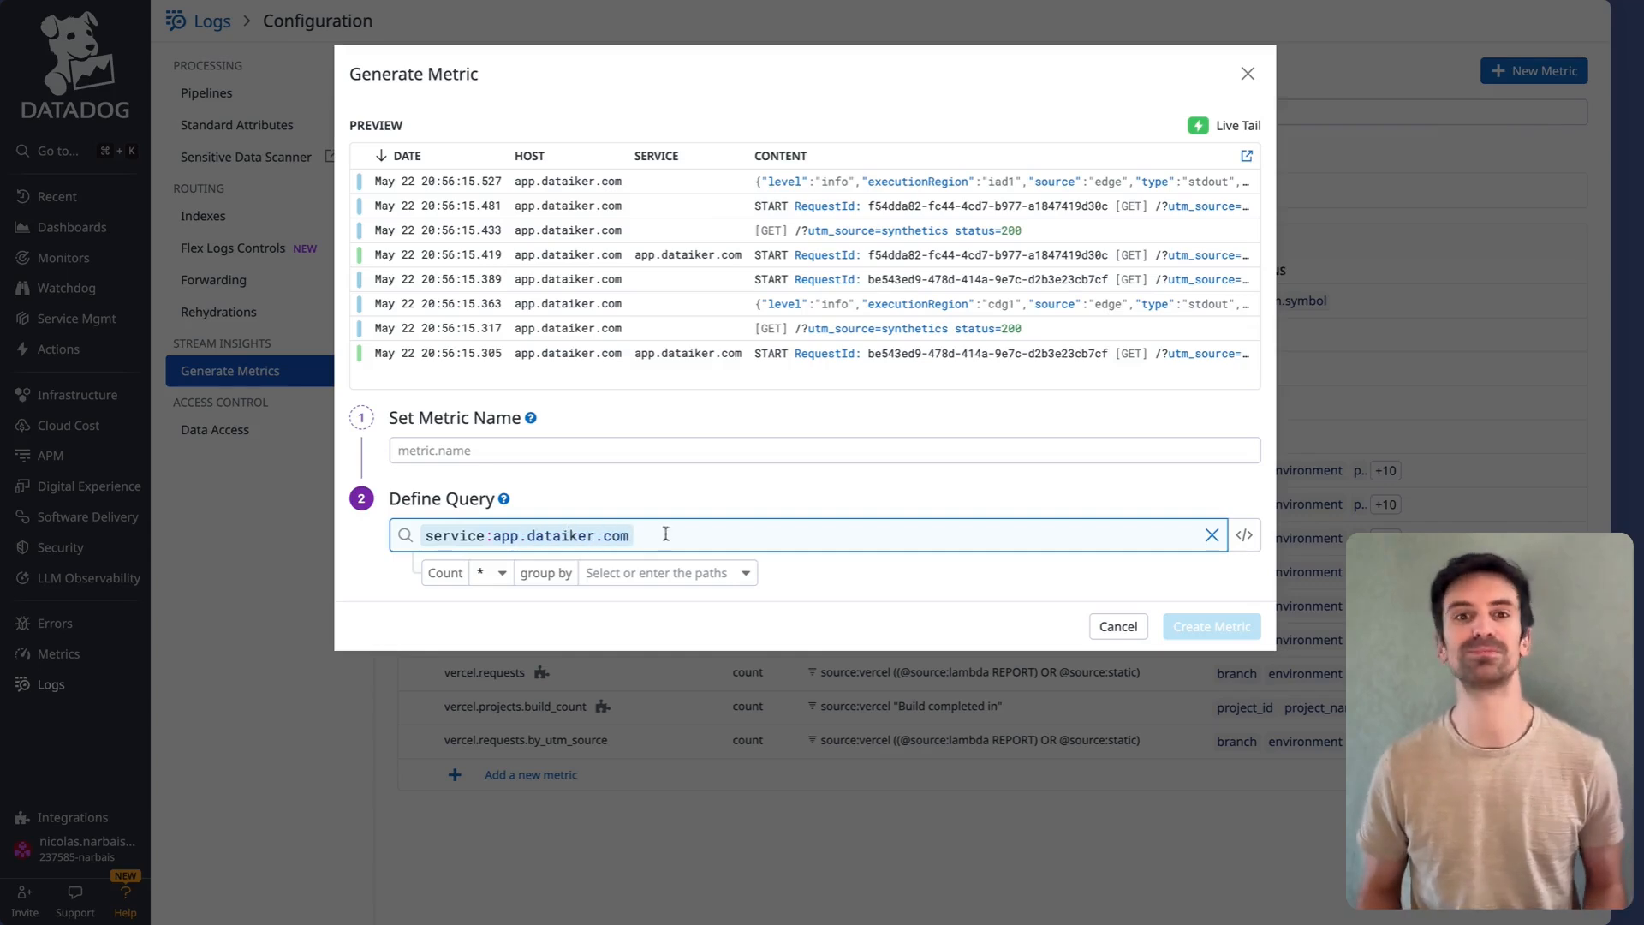
{"action": "left_click", "coordinate": [903, 580]}
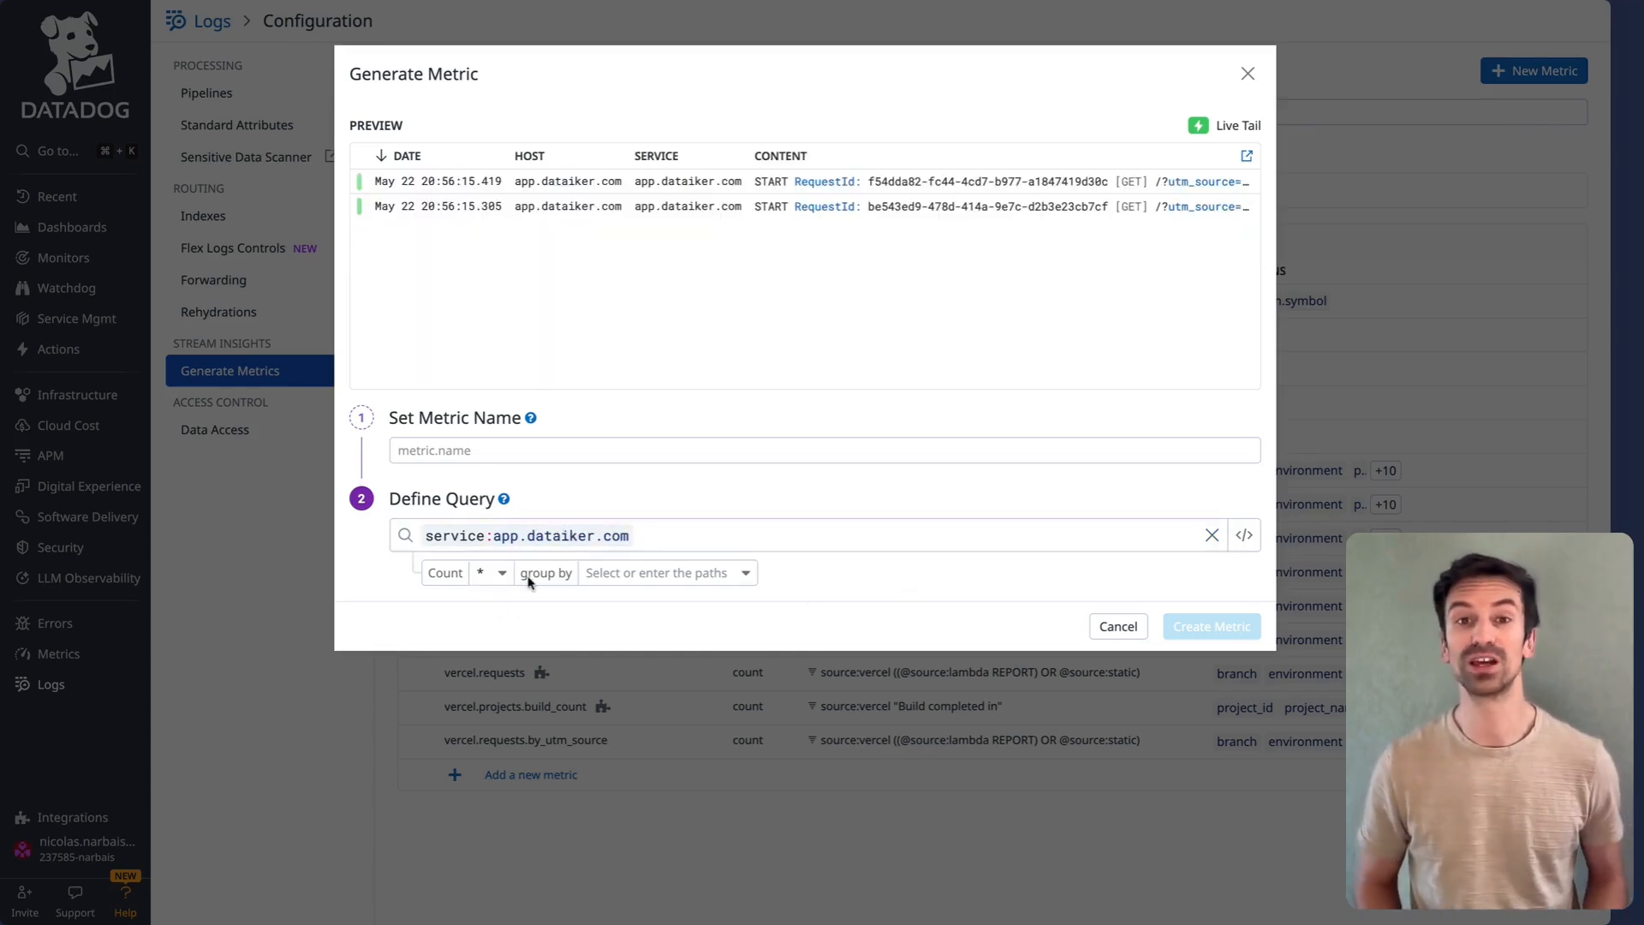
- Group the new metric's count by Status (status)
{"action": "left_click", "coordinate": [664, 573]}
{"action": "type", "text": "statu"}
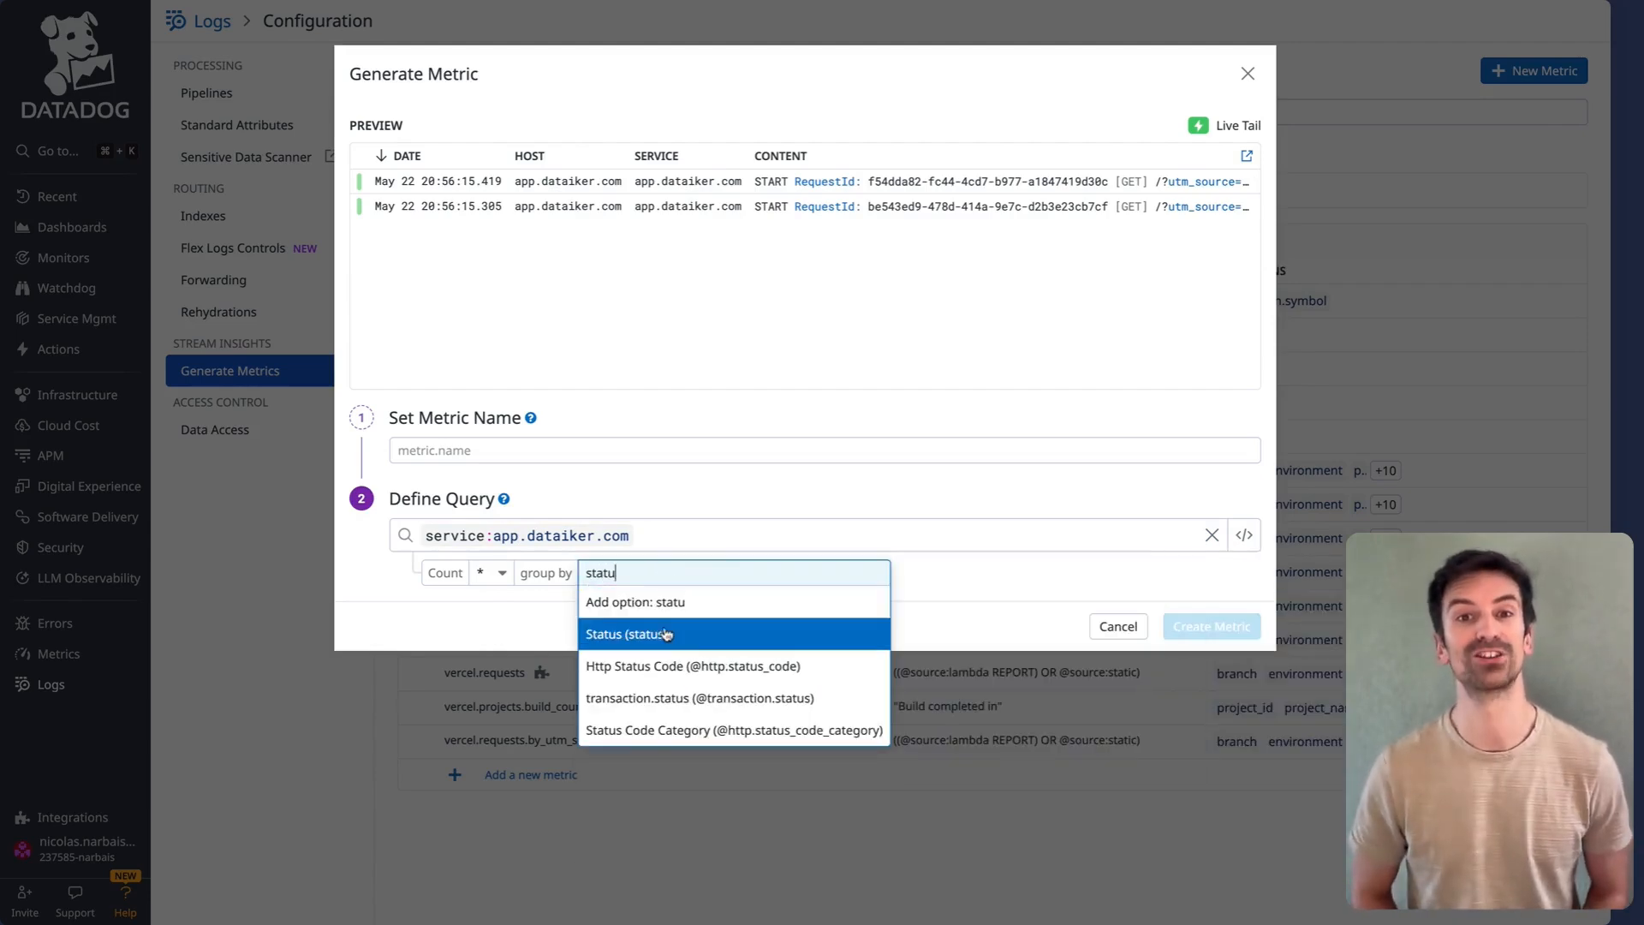
{"action": "left_click", "coordinate": [667, 634]}
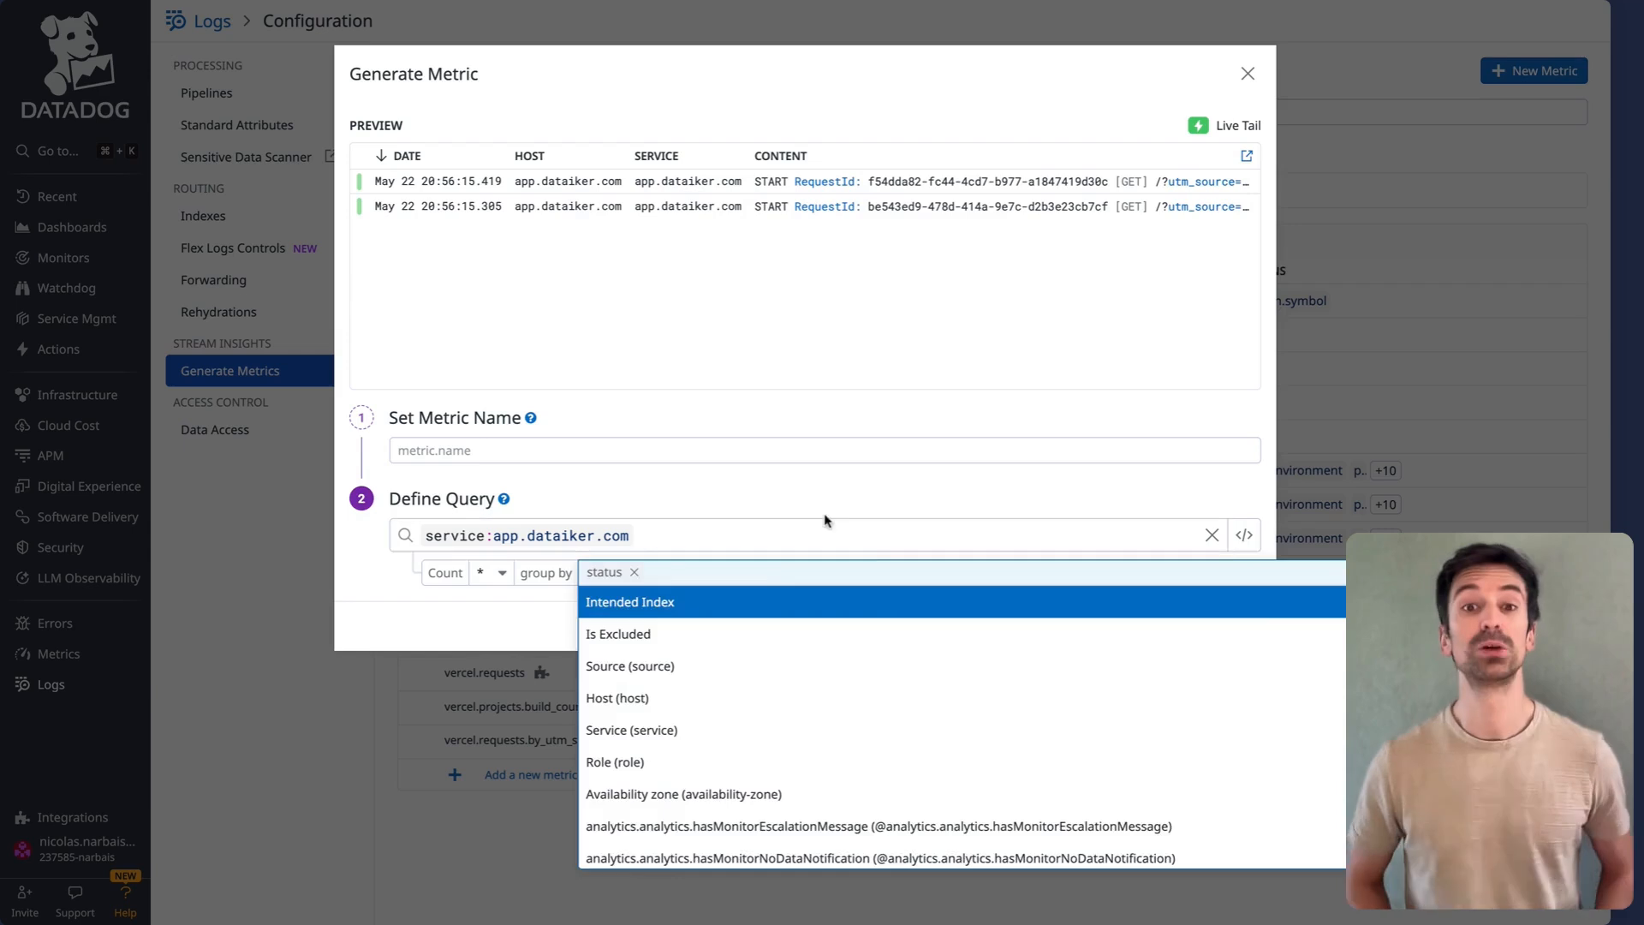
{"action": "key", "text": "Escape"}
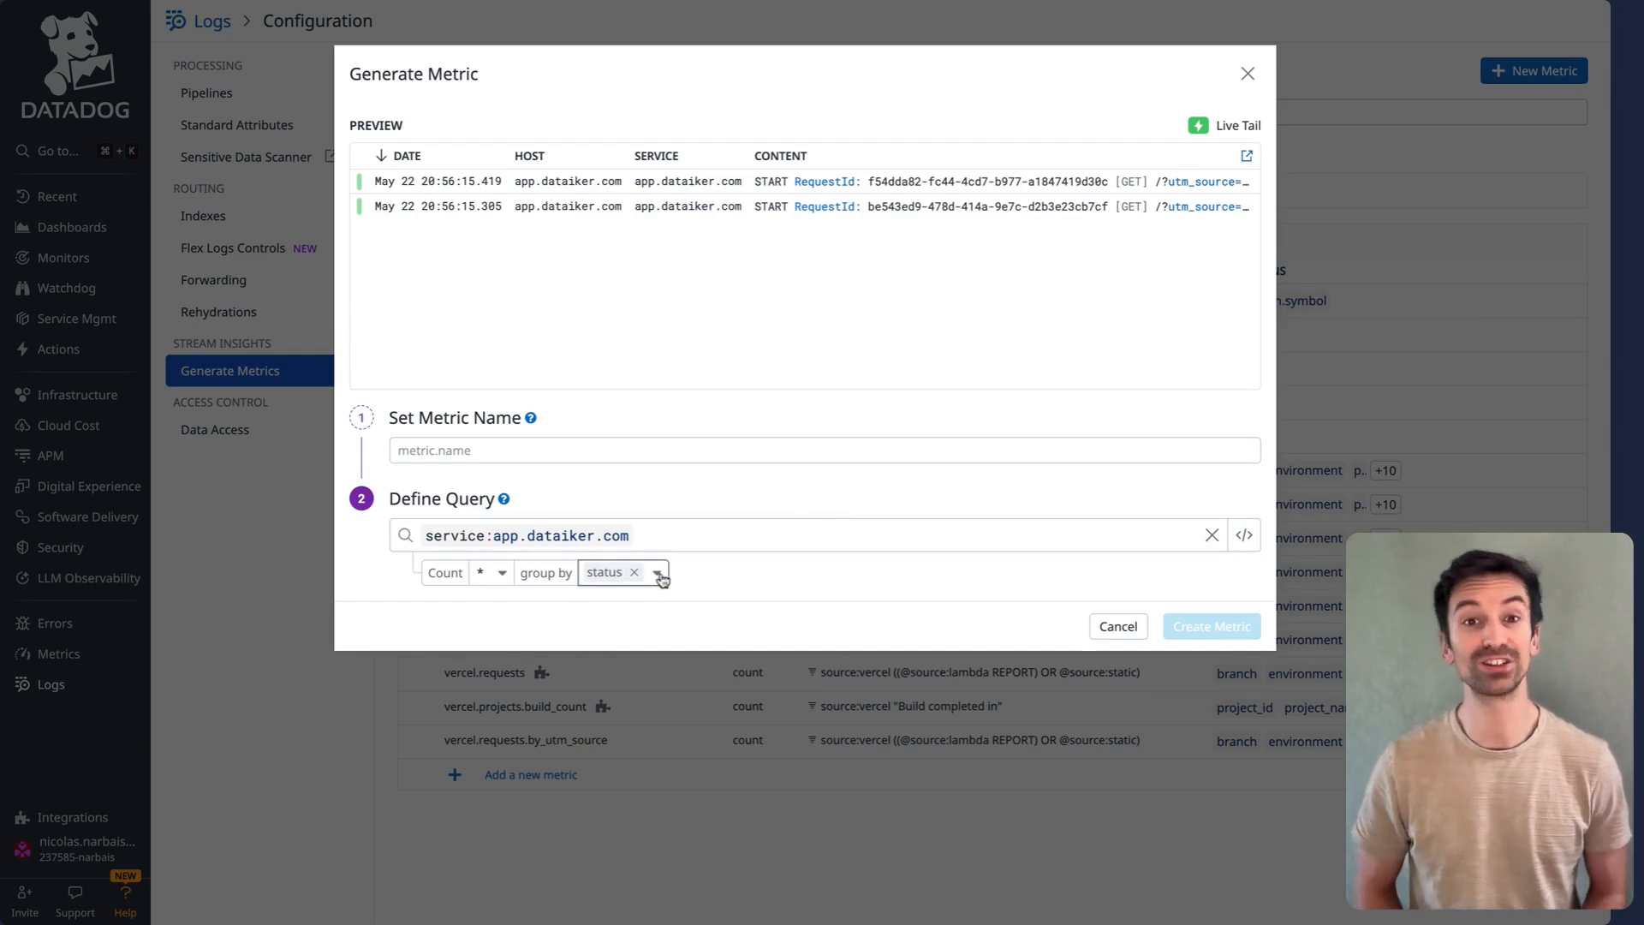
- Name the new metric my_app.log_count
{"action": "left_click", "coordinate": [880, 461]}
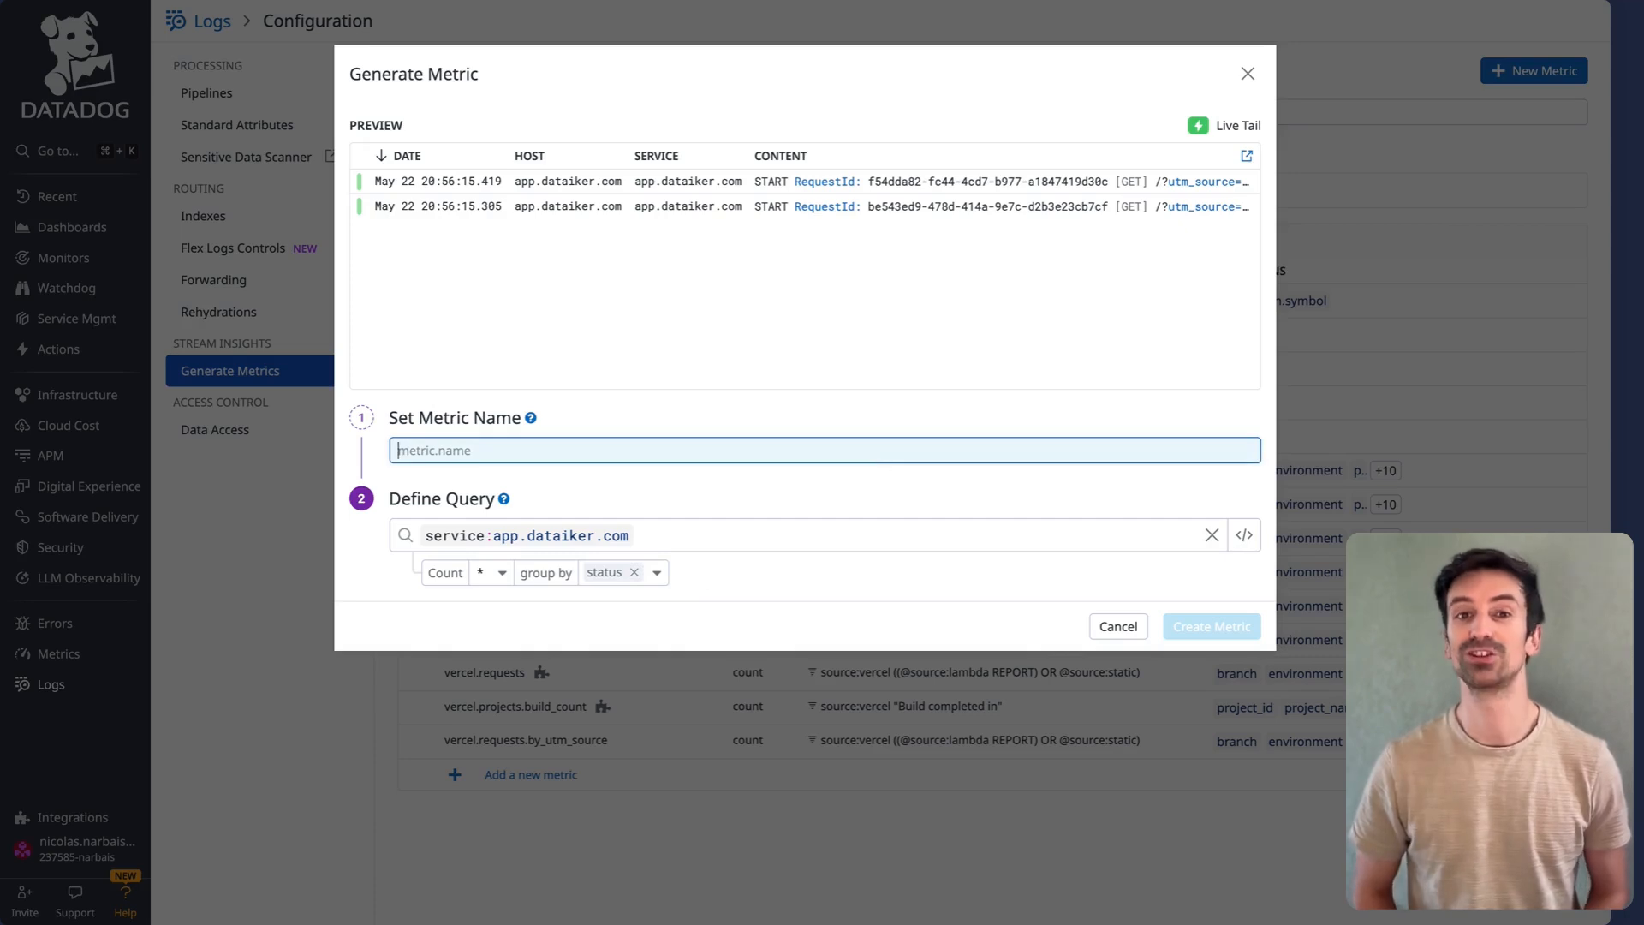
{"action": "type", "text": "my_app.log_count"}
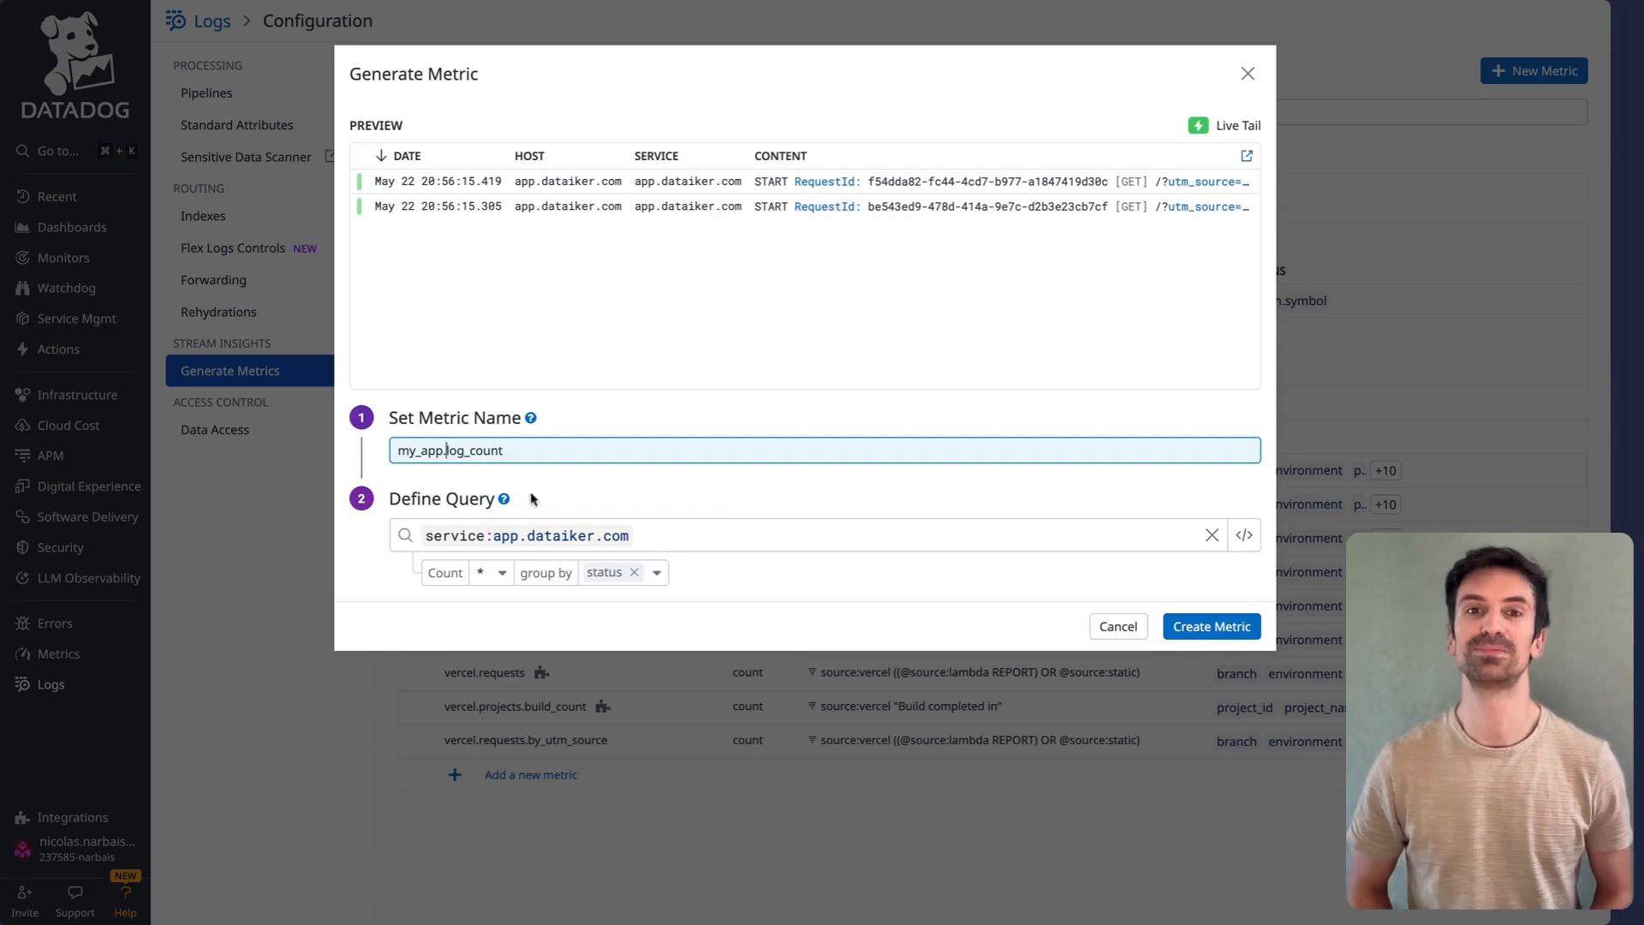
- Add team and service as further group-by dimensions of the metric's count
{"action": "left_click", "coordinate": [633, 586]}
{"action": "type", "text": "tea"}
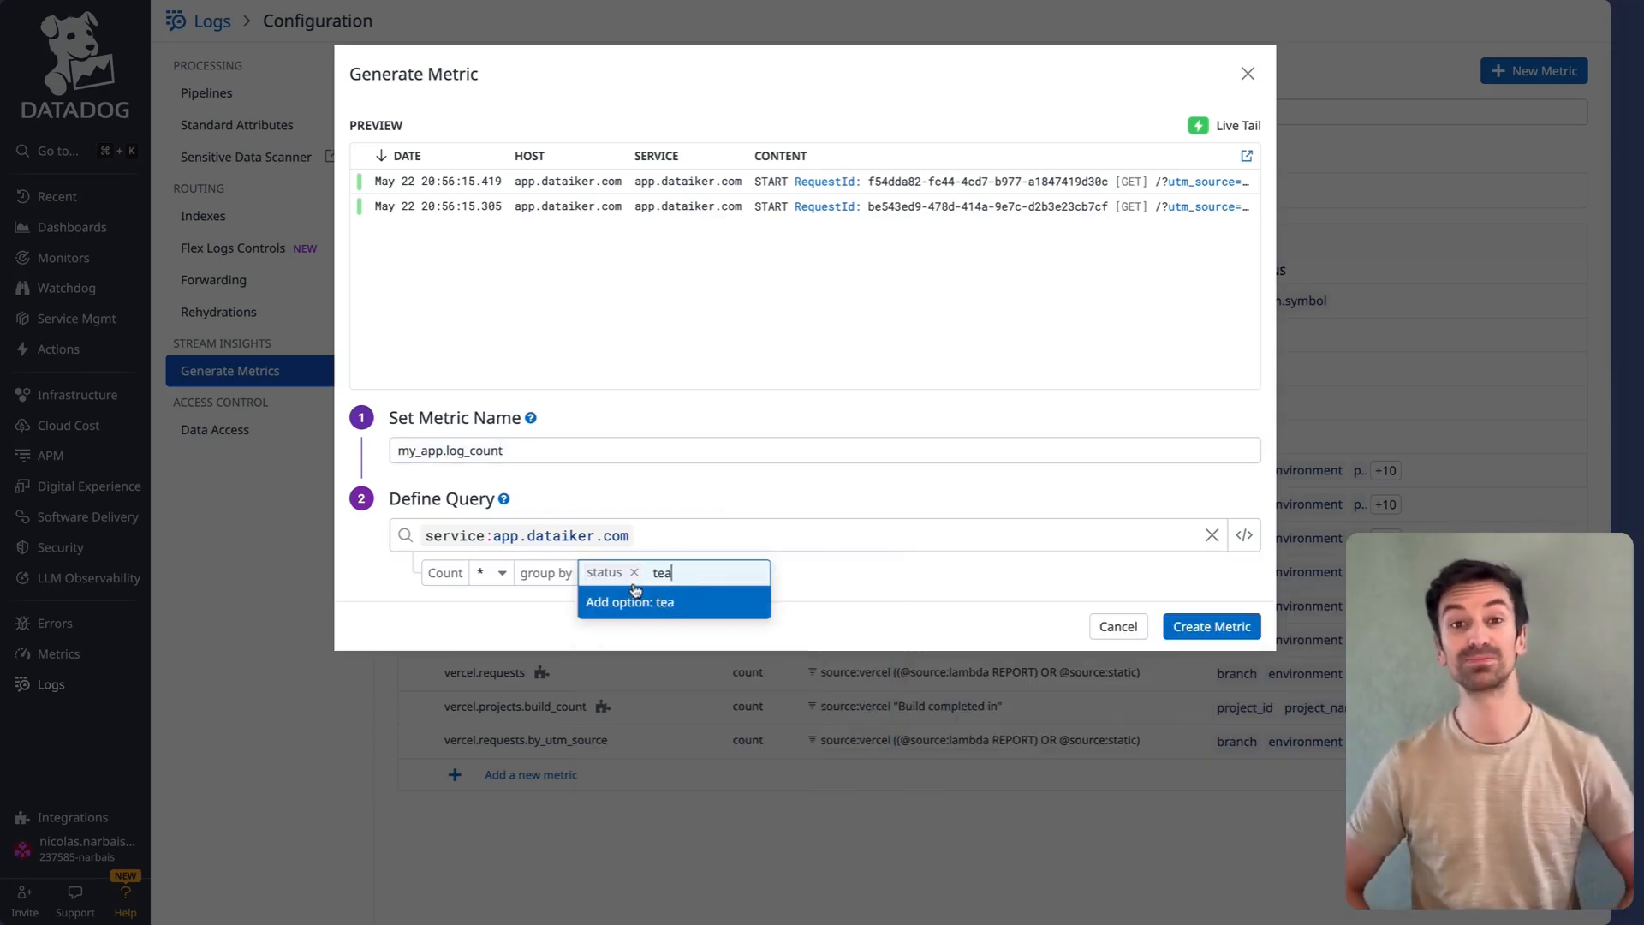
{"action": "type", "text": "m"}
{"action": "left_click", "coordinate": [638, 603]}
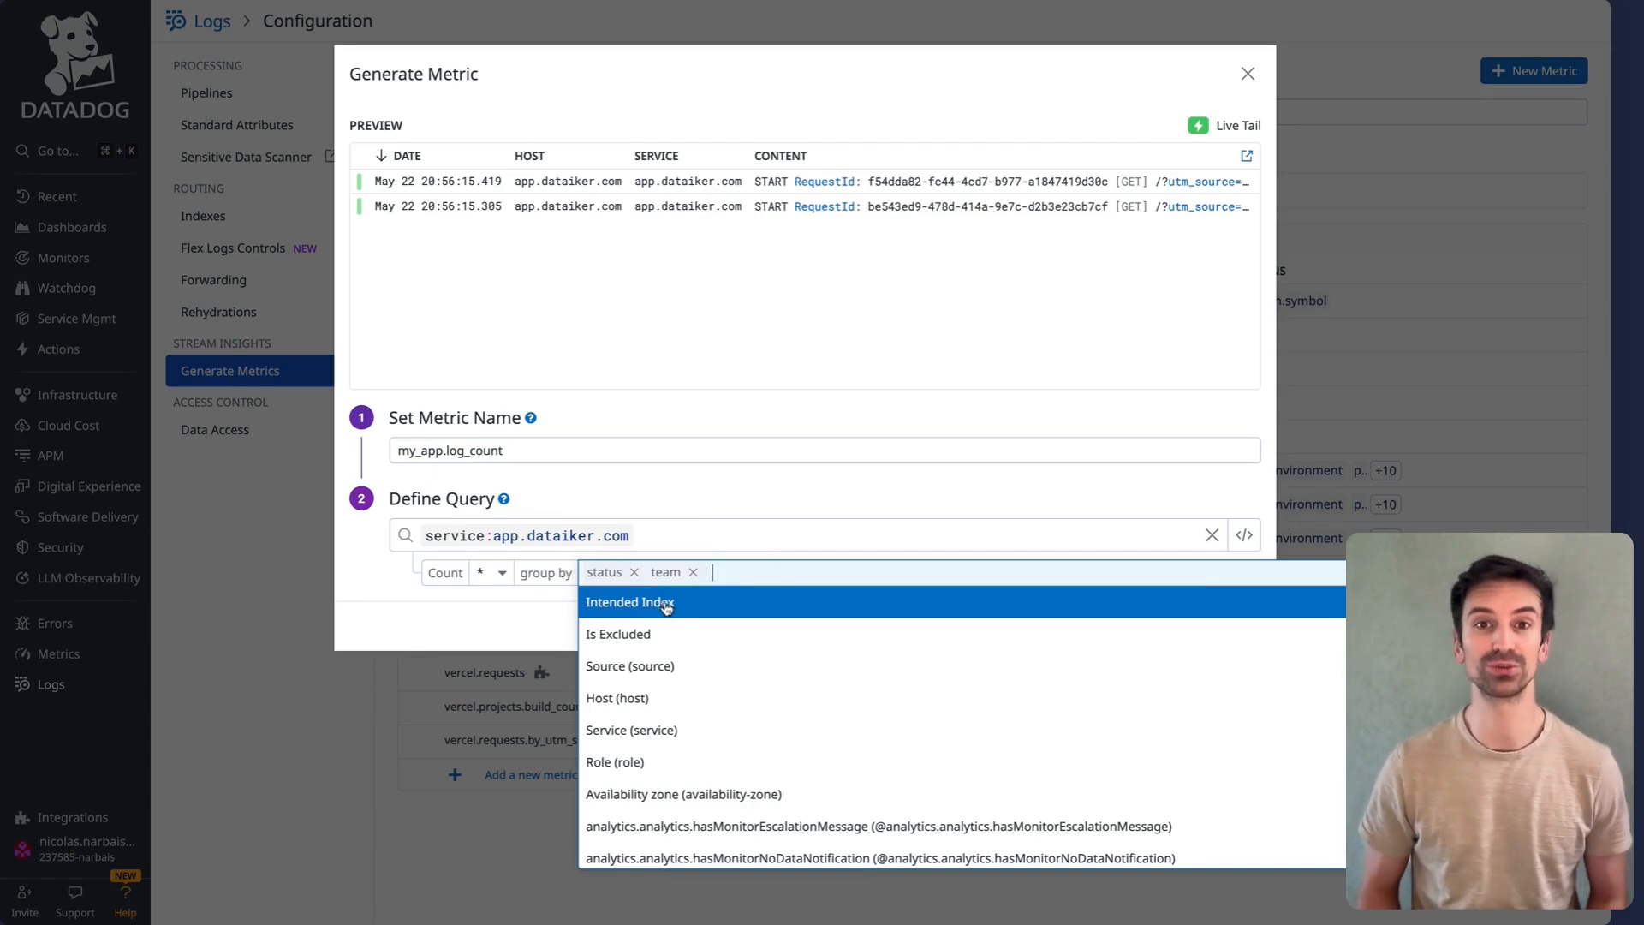
{"action": "type", "text": "service"}
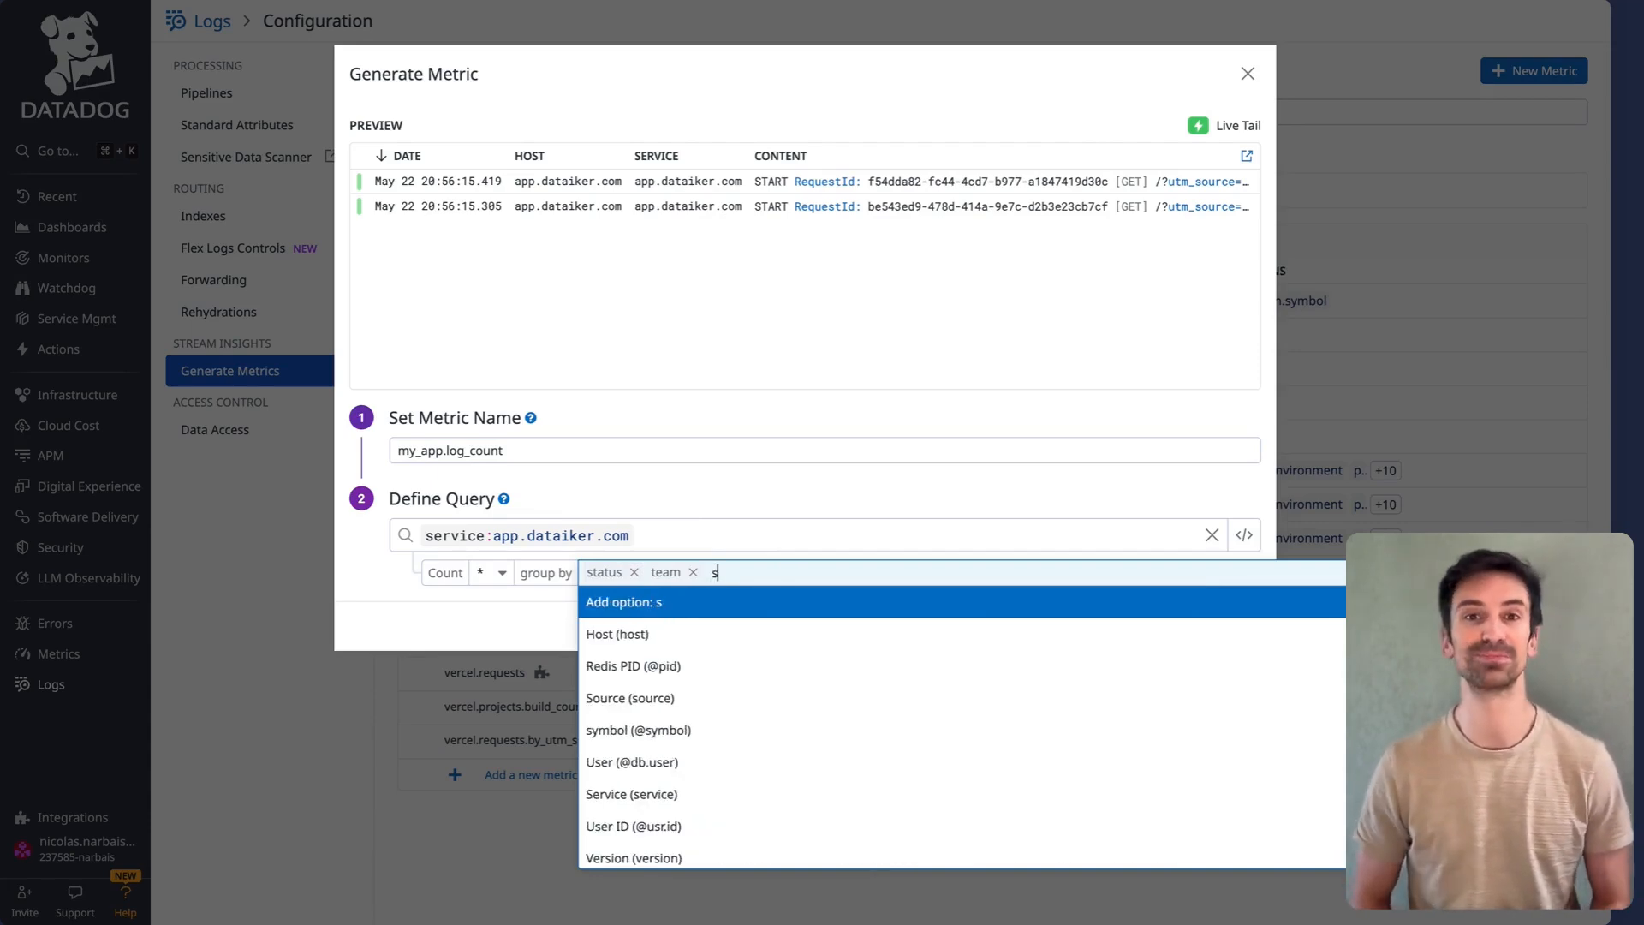
{"action": "key", "text": "Return"}
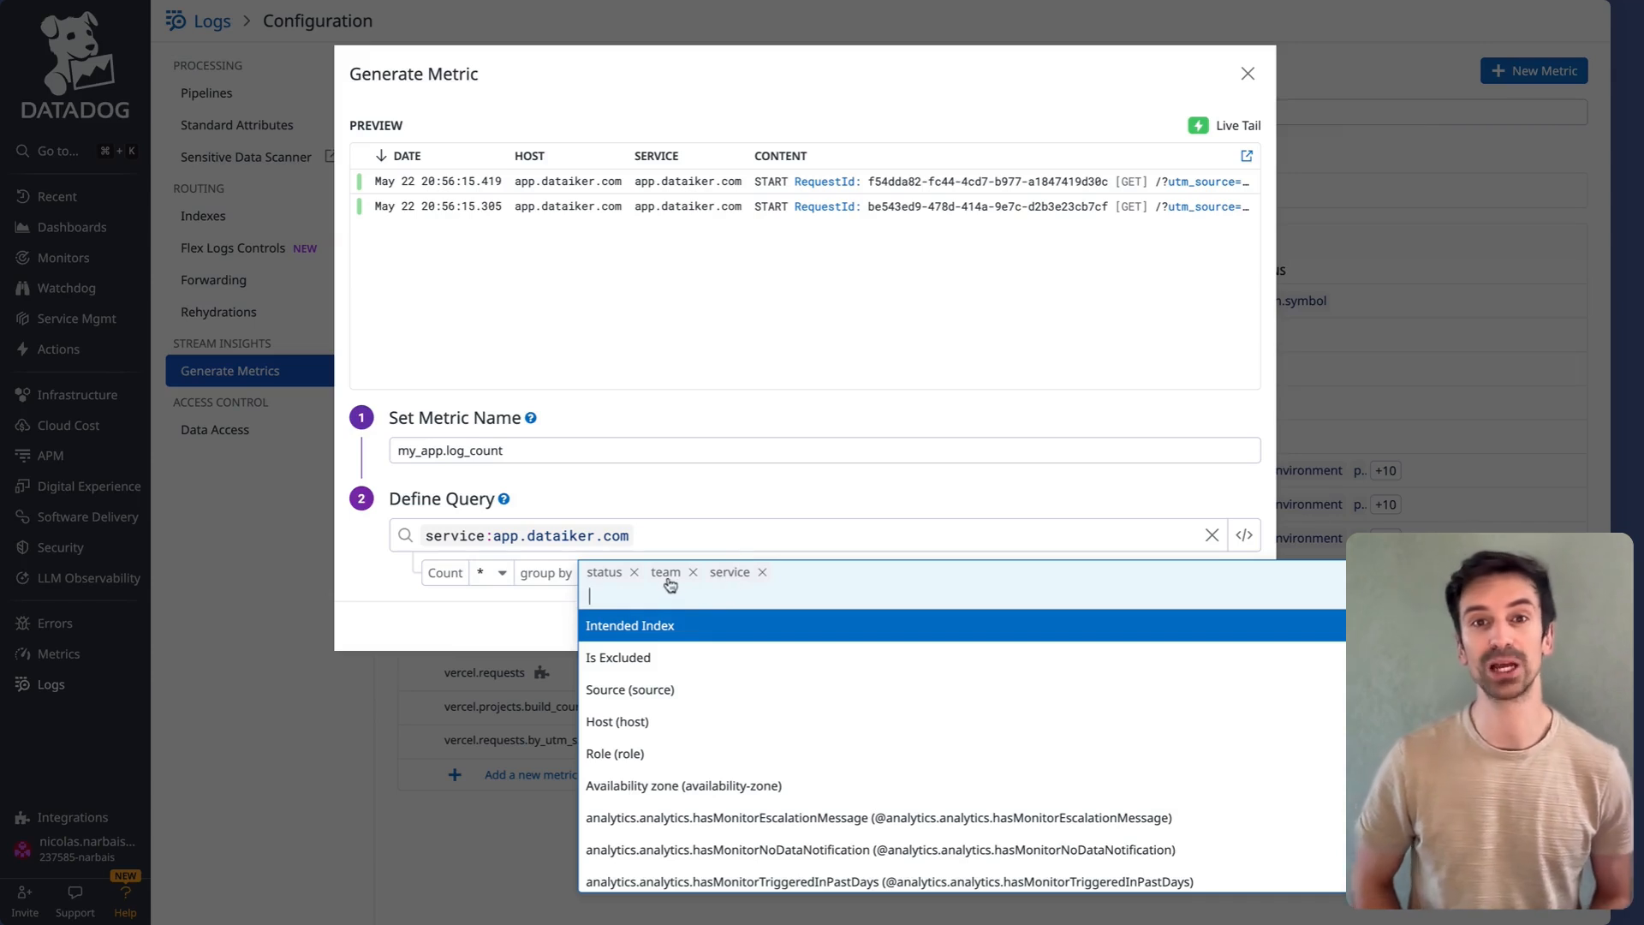
{"action": "left_click", "coordinate": [546, 601]}
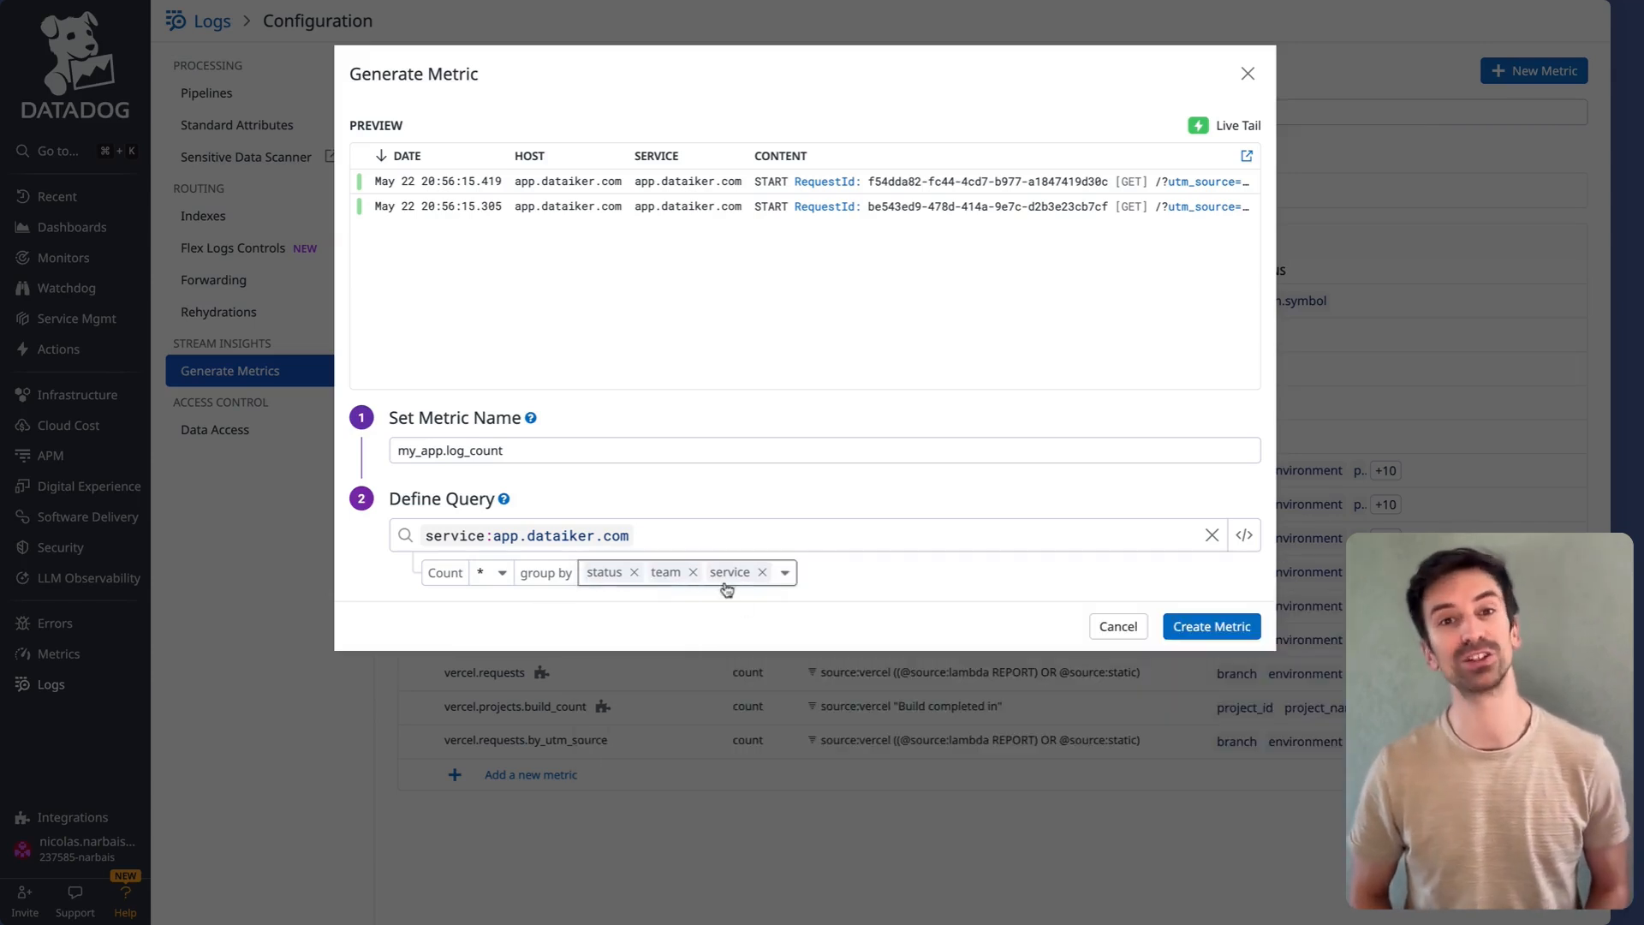
- Select the full text of the metric name
{"action": "triple_click", "coordinate": [533, 451]}
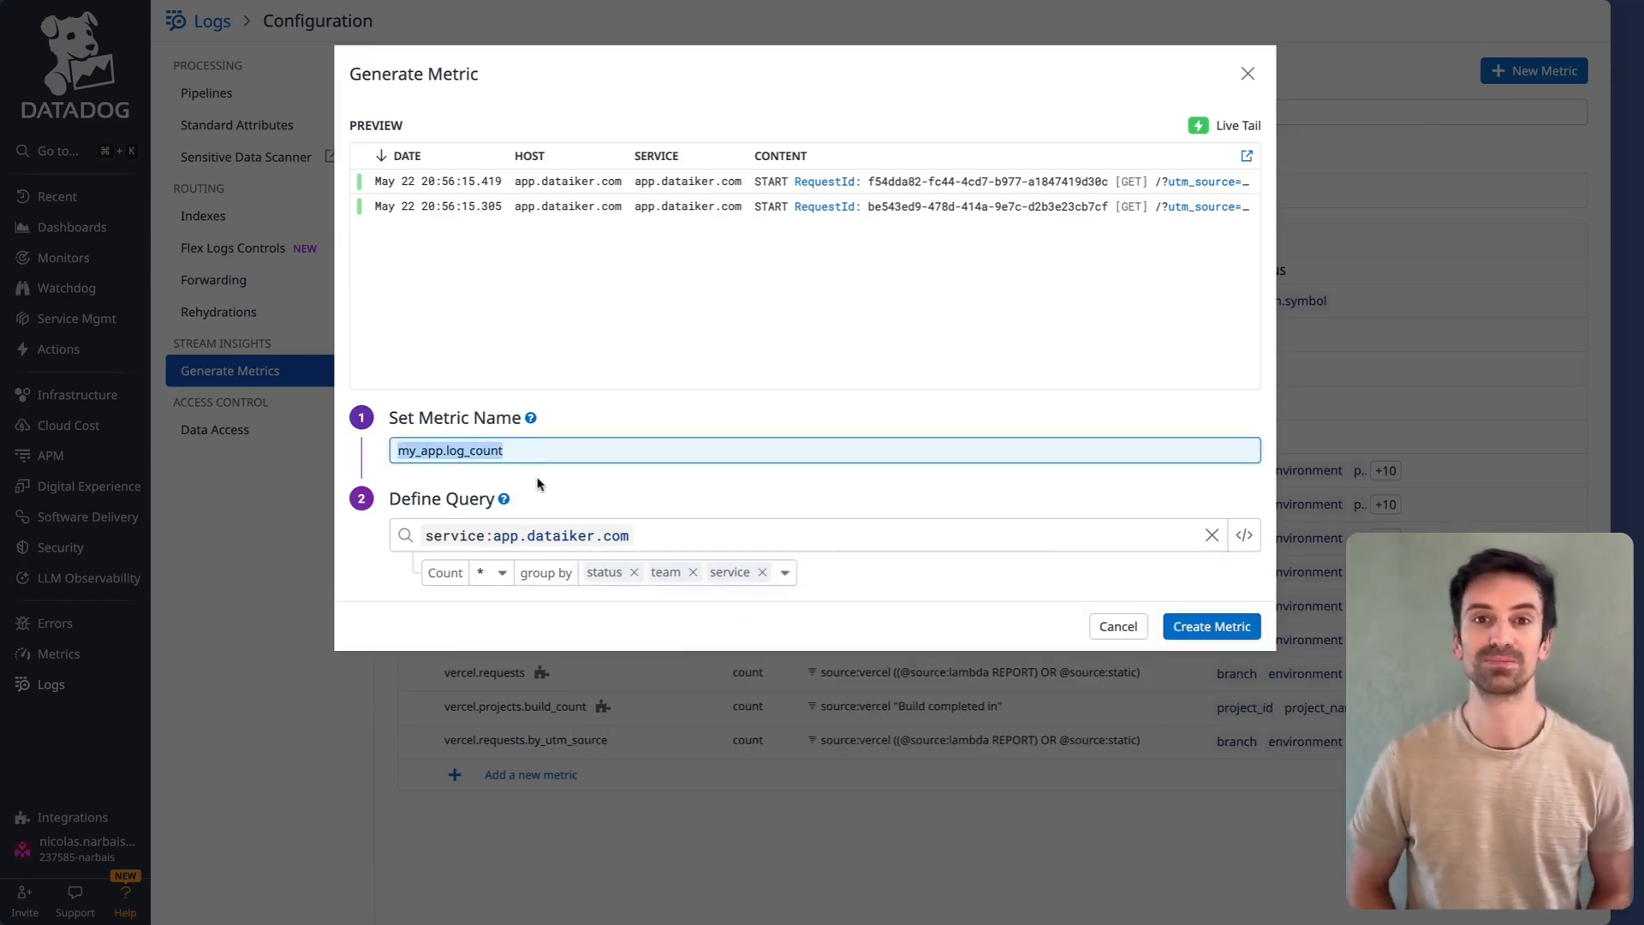